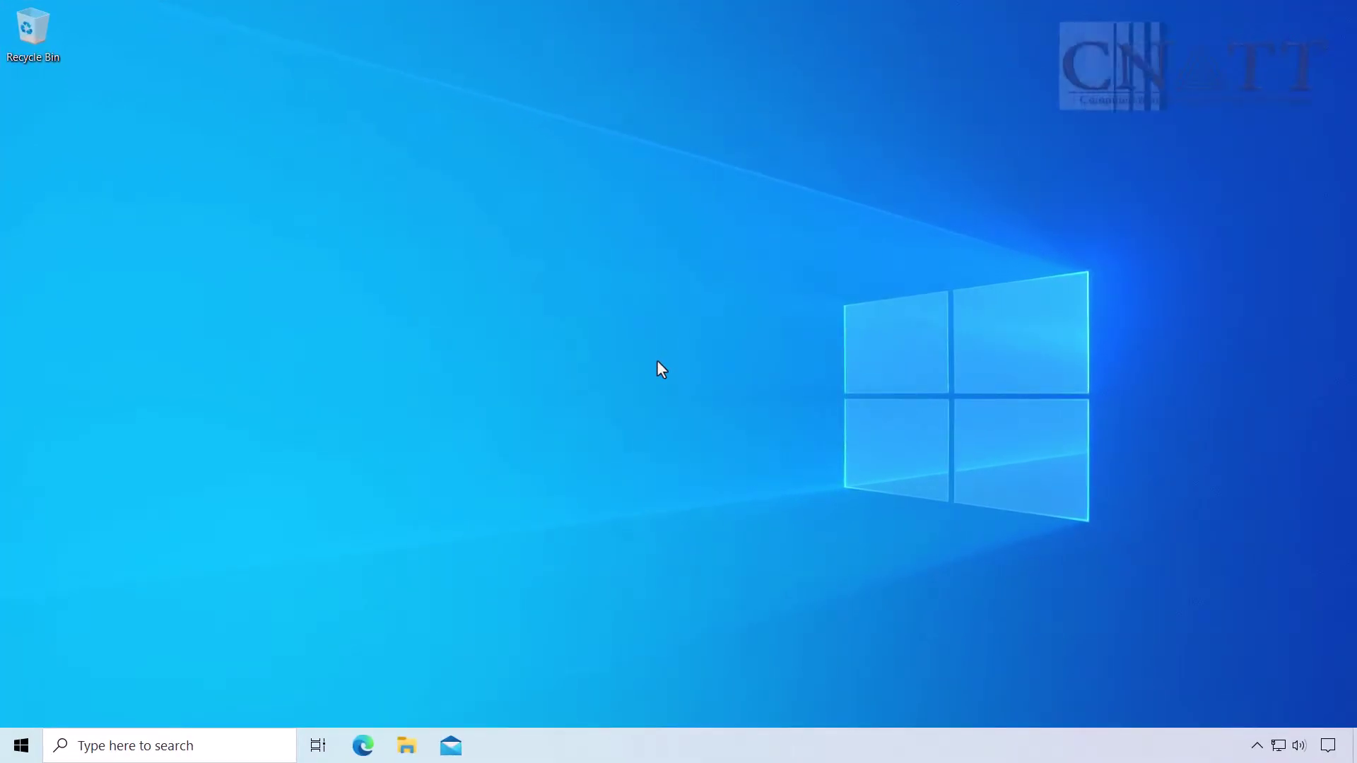
Open the Edit IP settings dialog for the Ethernet network Network 2 in Settings
right_click(19, 744)
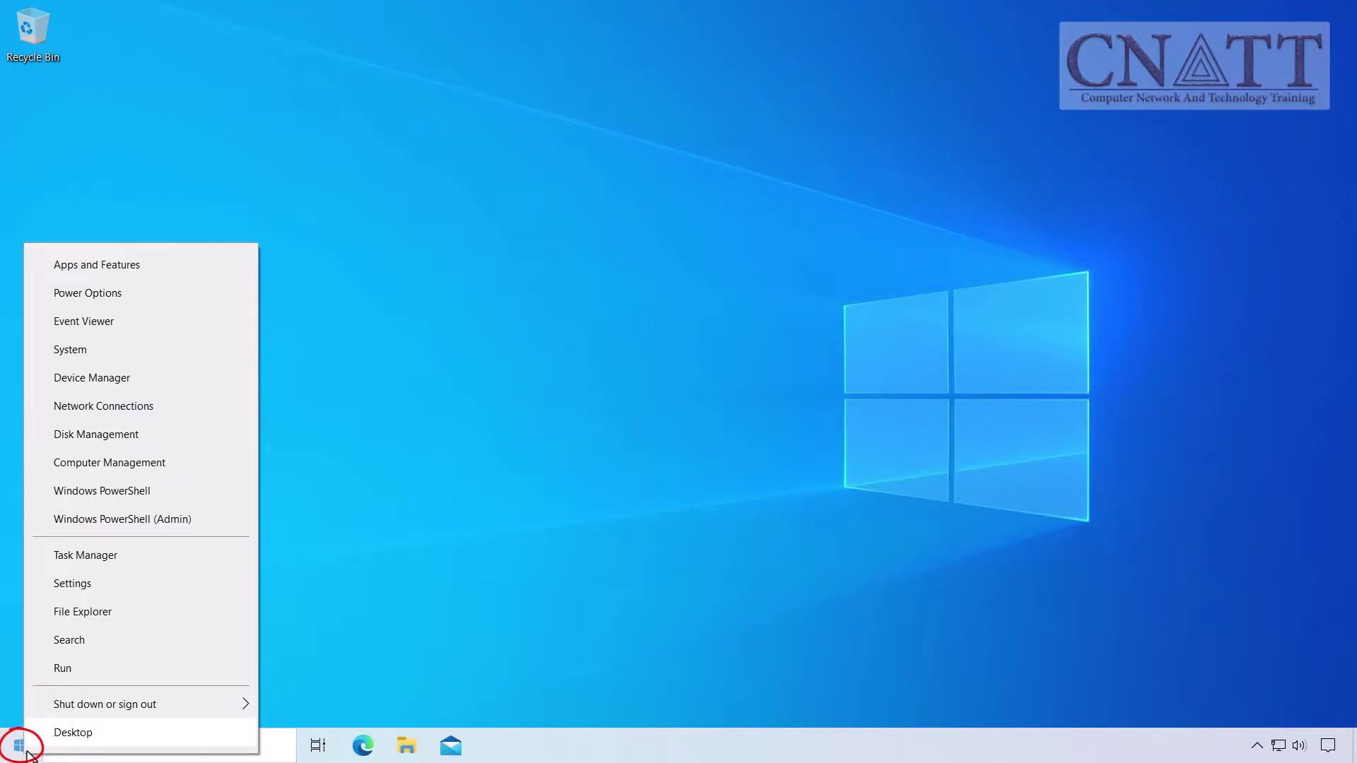
left_click(161, 592)
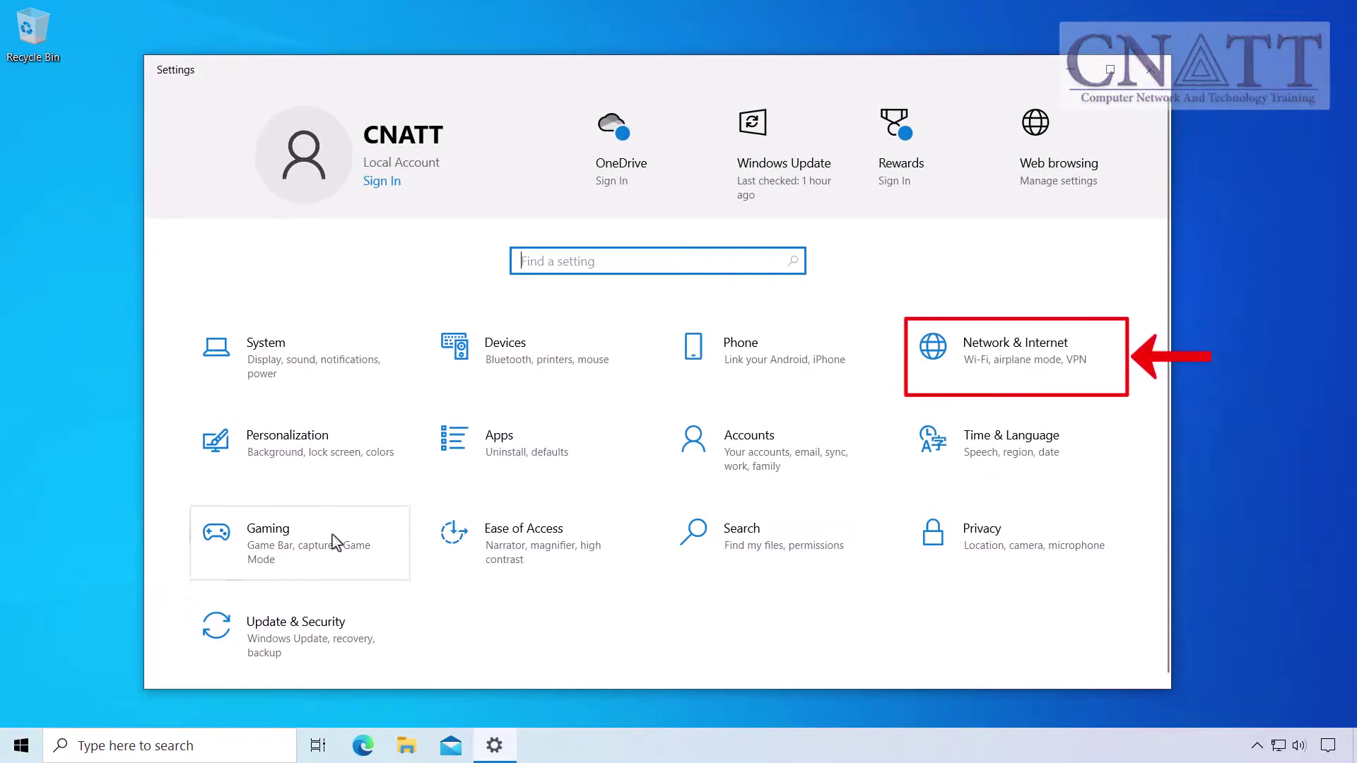
left_click(987, 386)
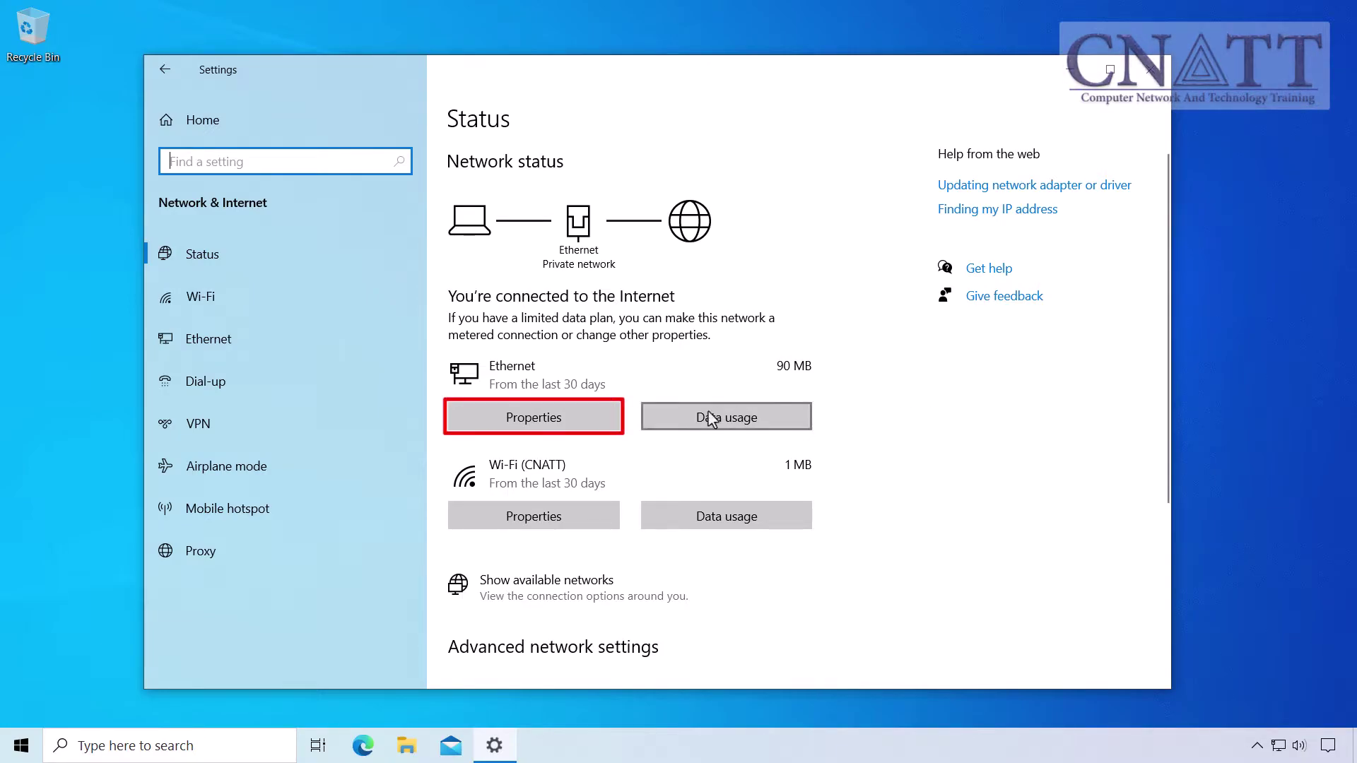
left_click(598, 419)
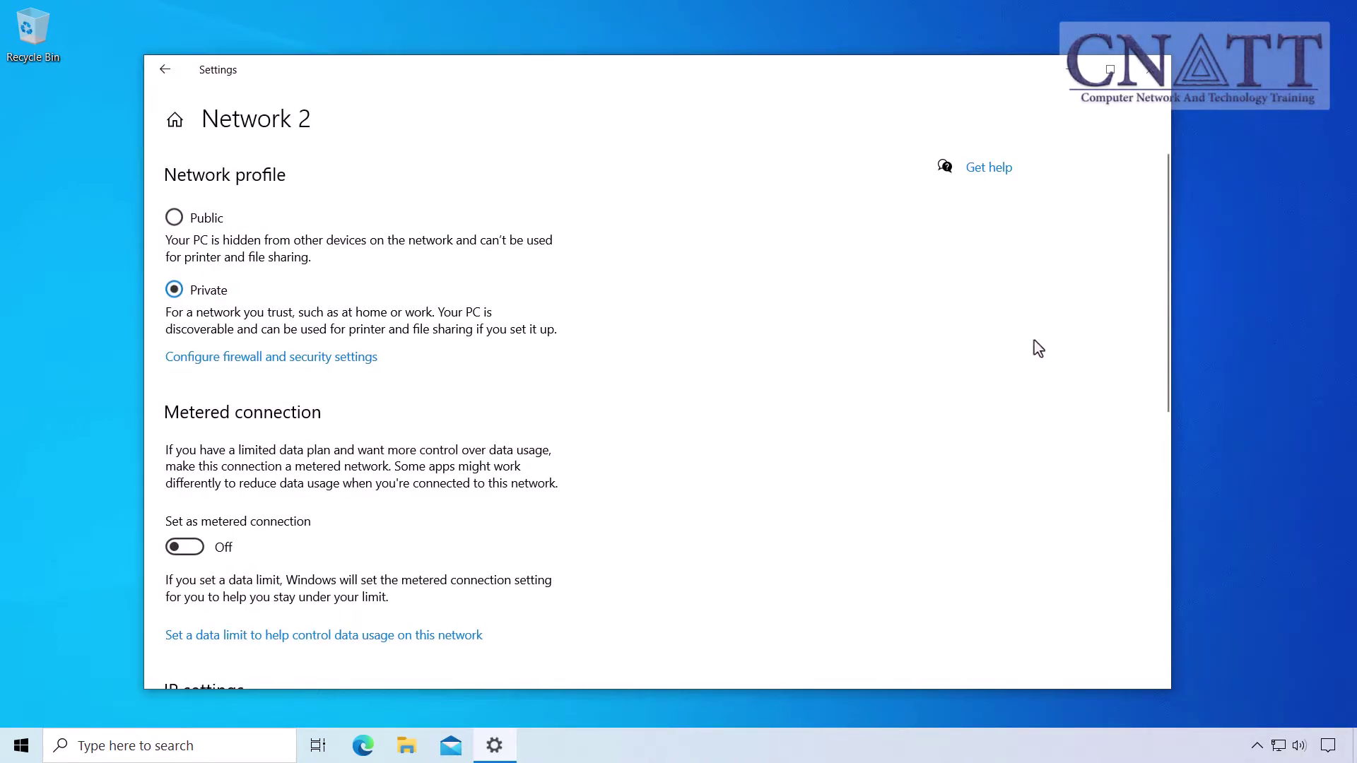
left_click_drag(1162, 374, 1160, 428)
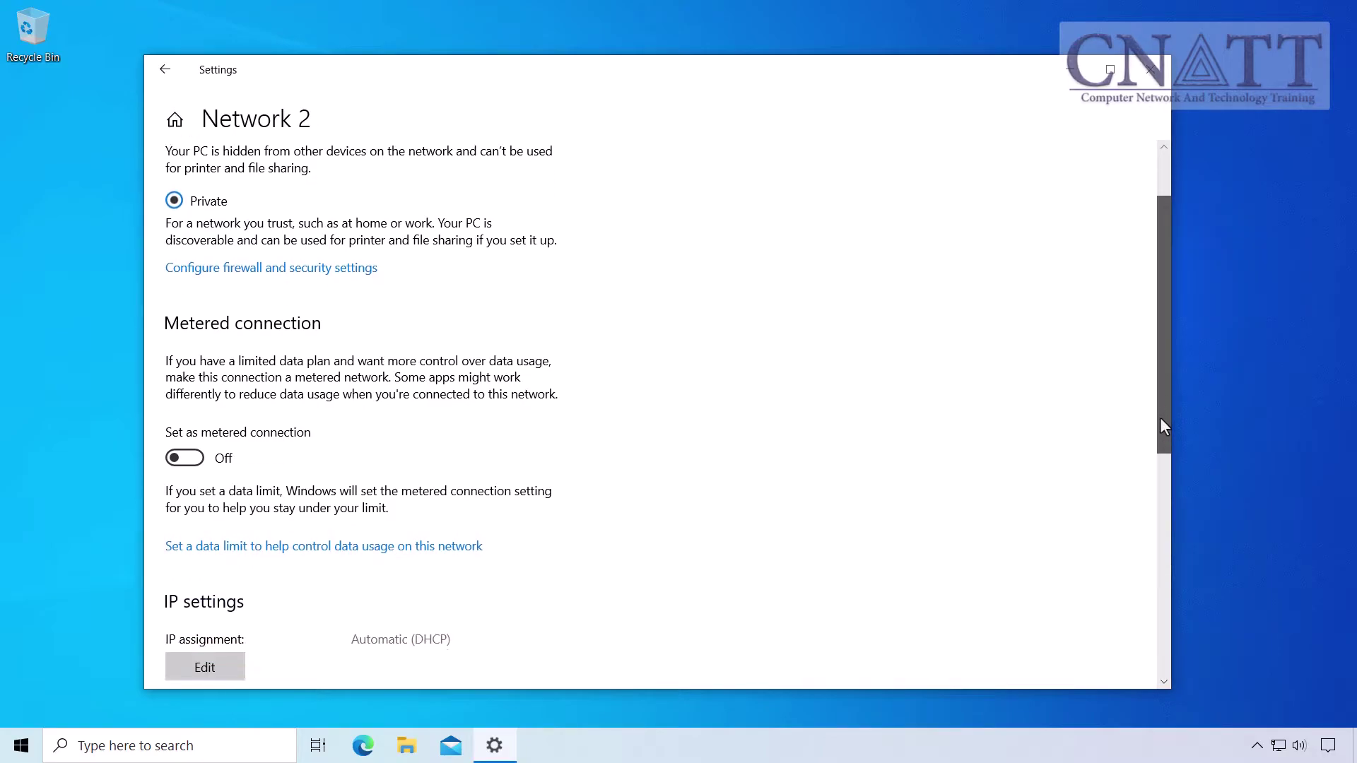
left_click(207, 652)
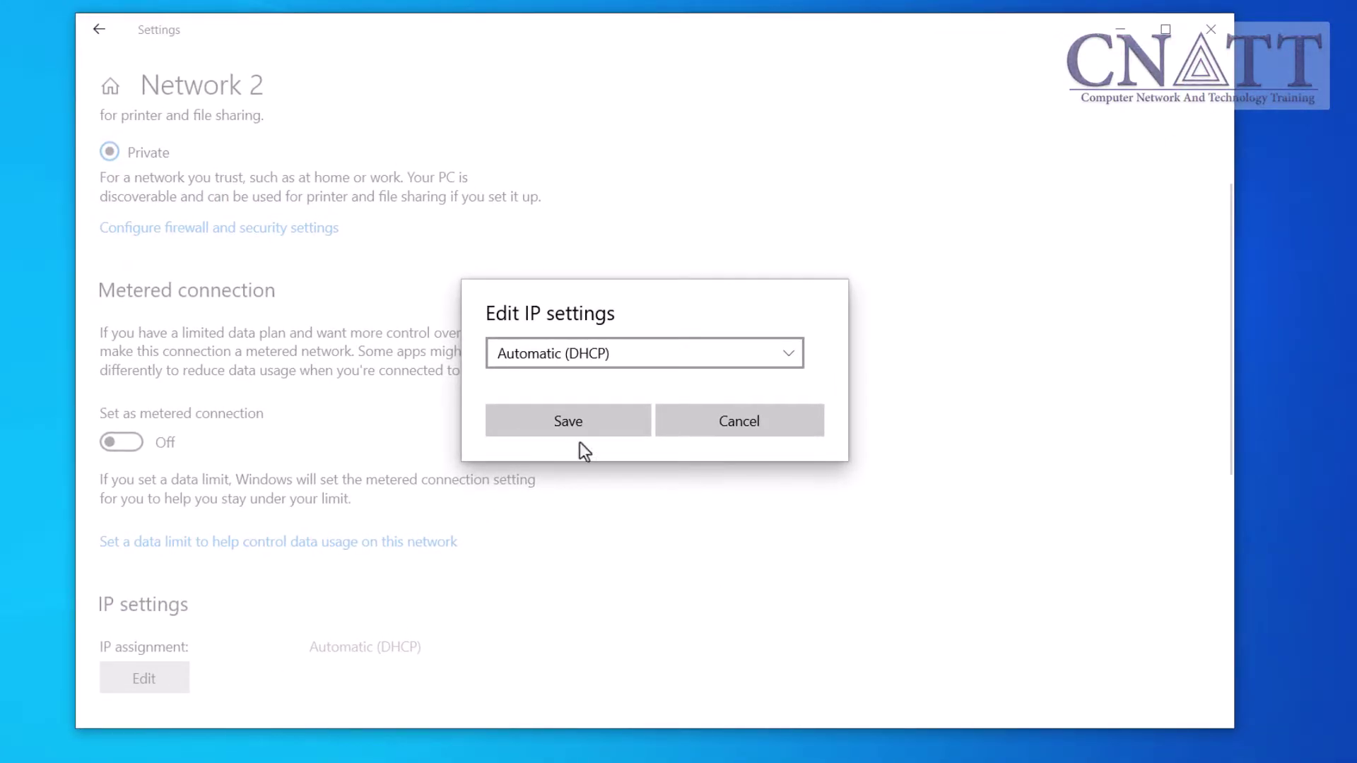
Set Network 2 to manual IPv4 with DNS servers 8.8.8.8 and 8.8.4.4, and save
left_click(791, 362)
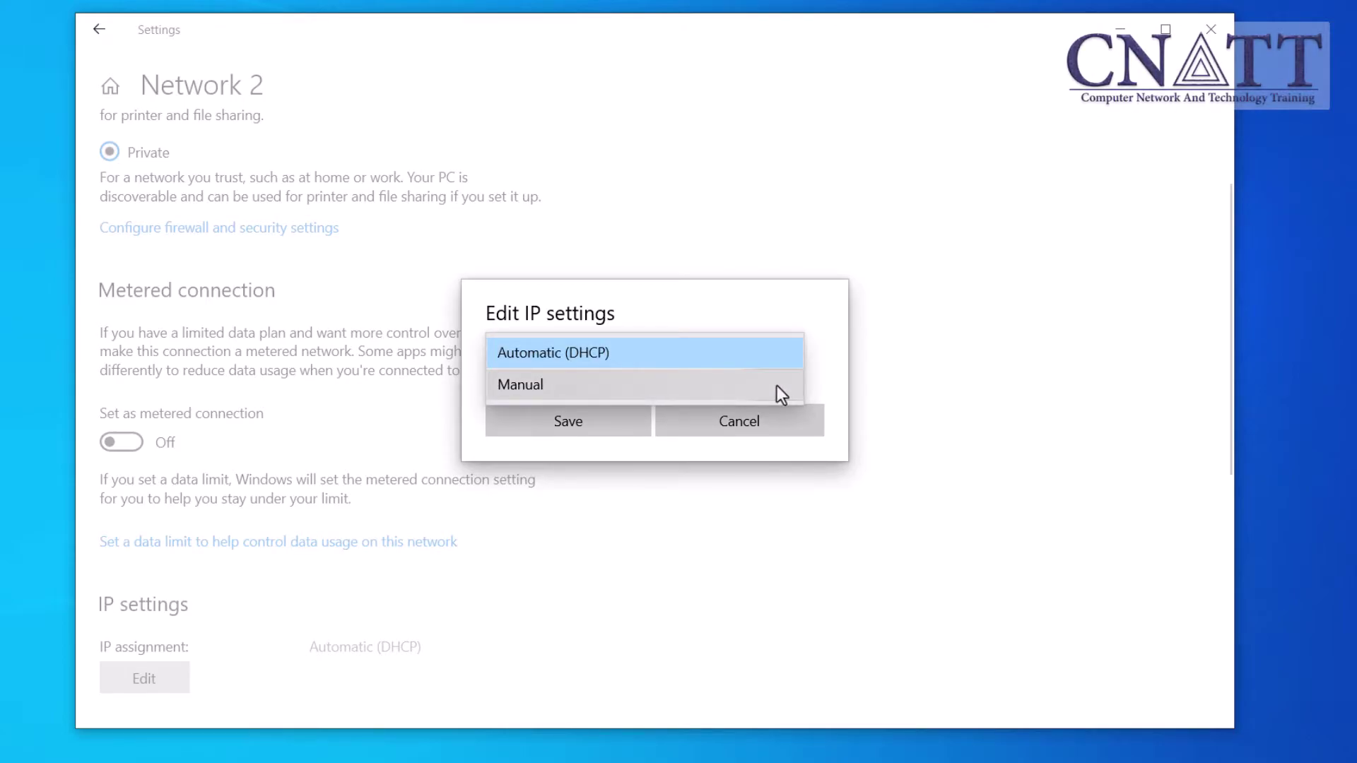
left_click(777, 385)
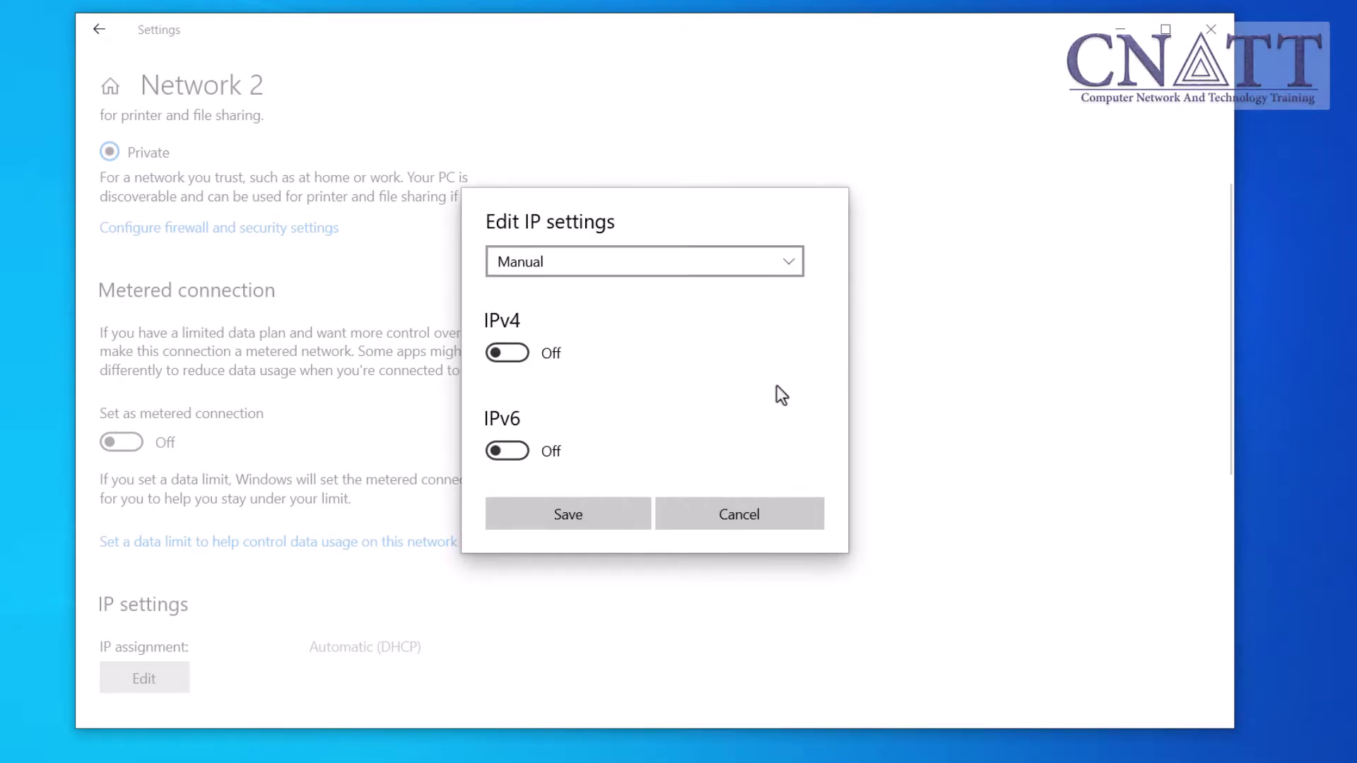
left_click(508, 352)
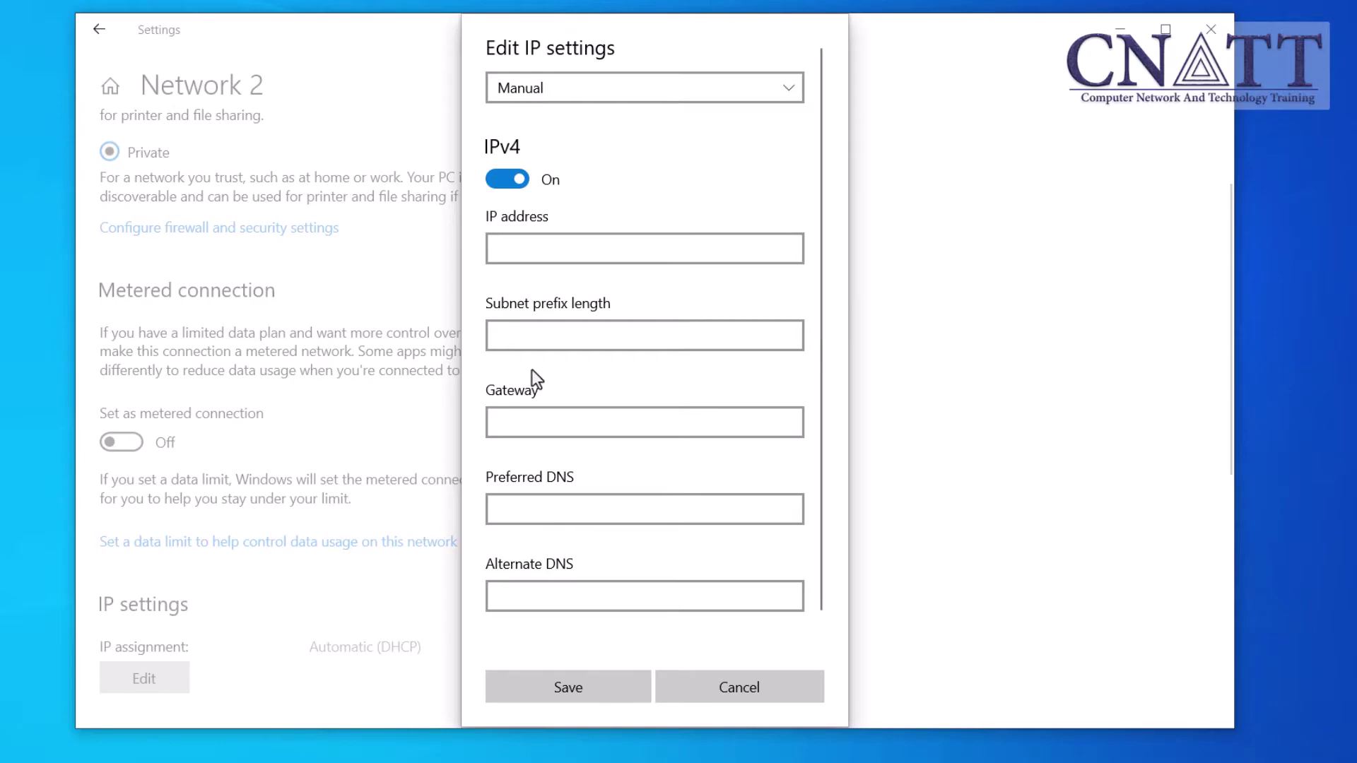
left_click(655, 506)
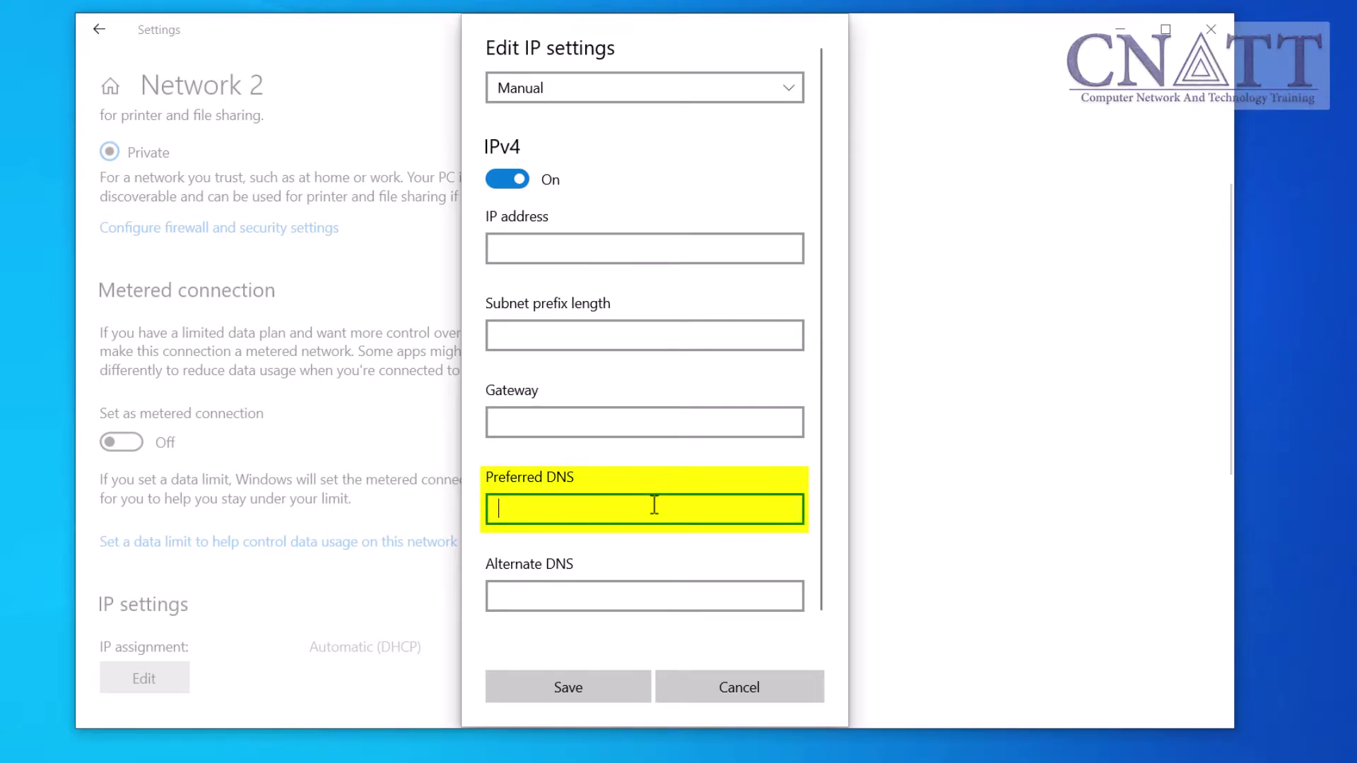
type("8.")
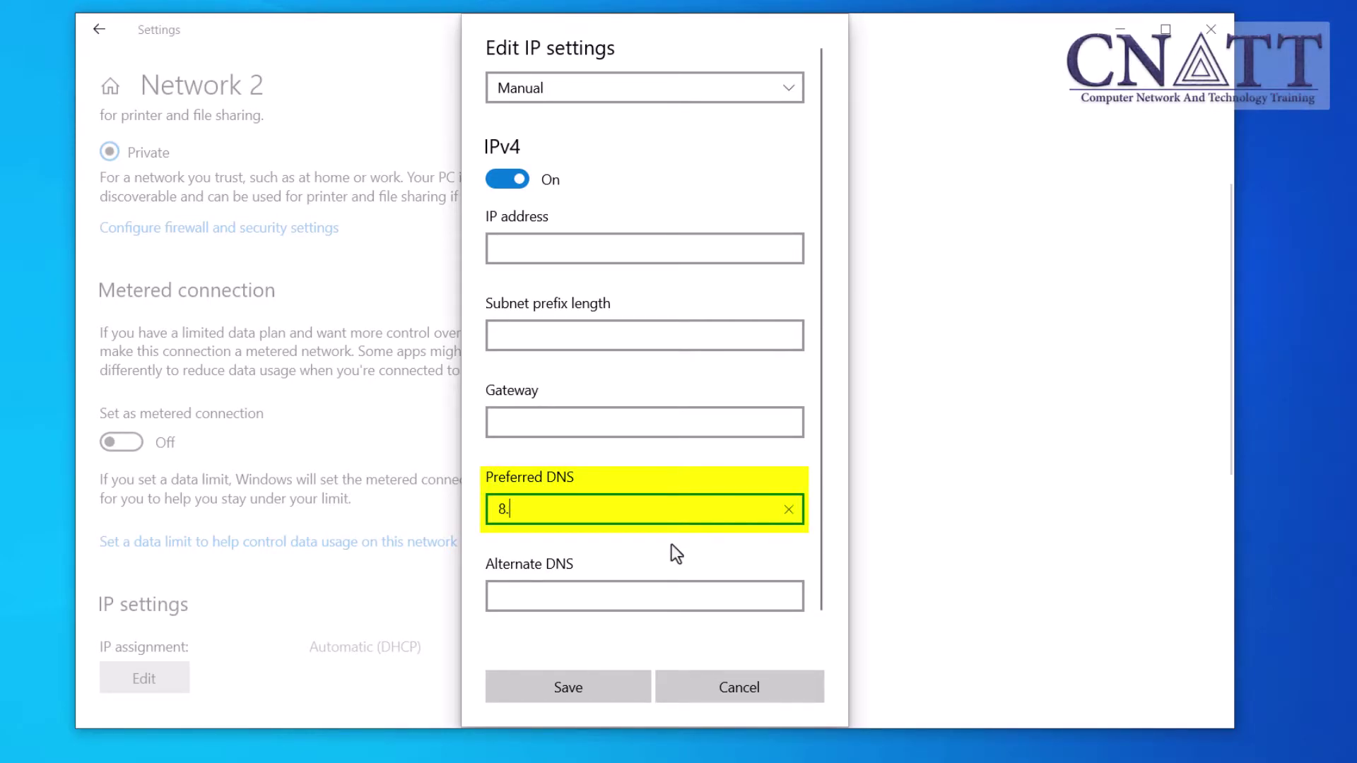
type("8.8.8")
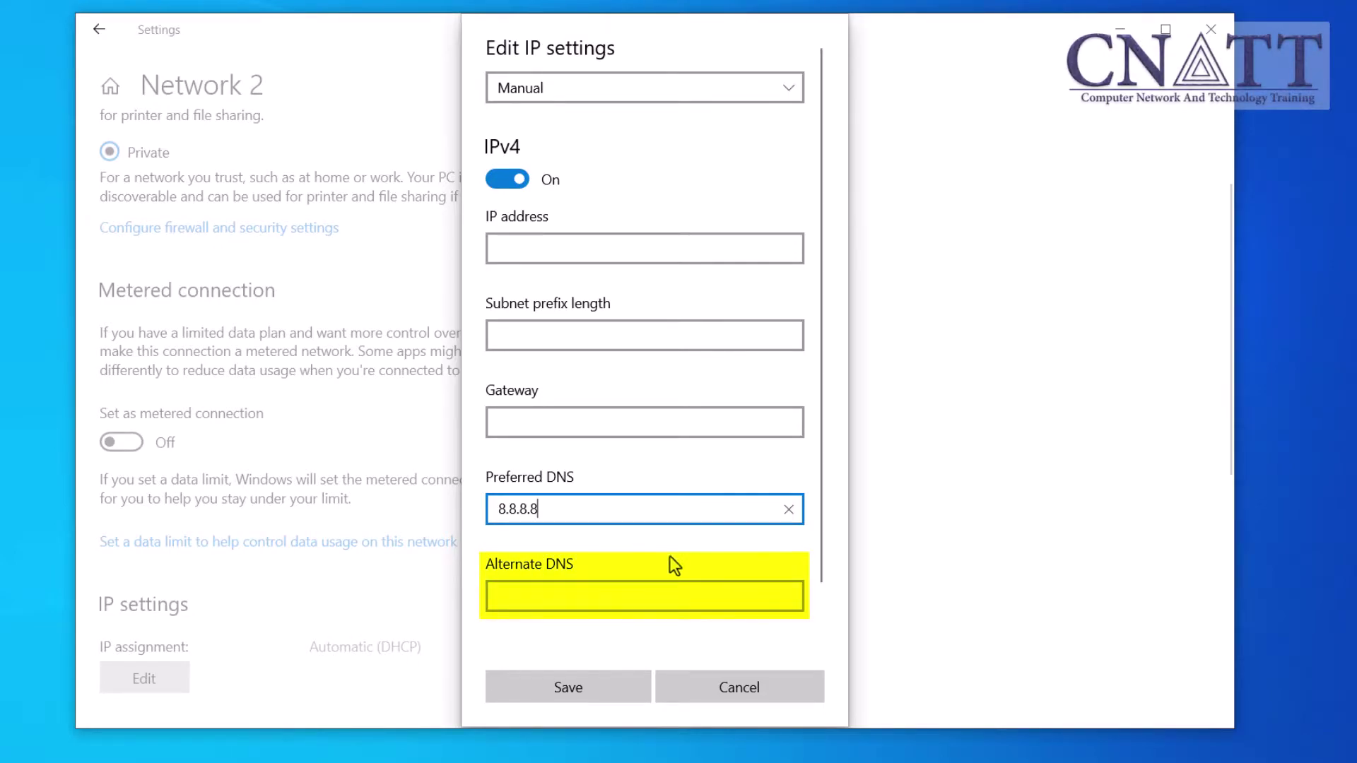
left_click(668, 599)
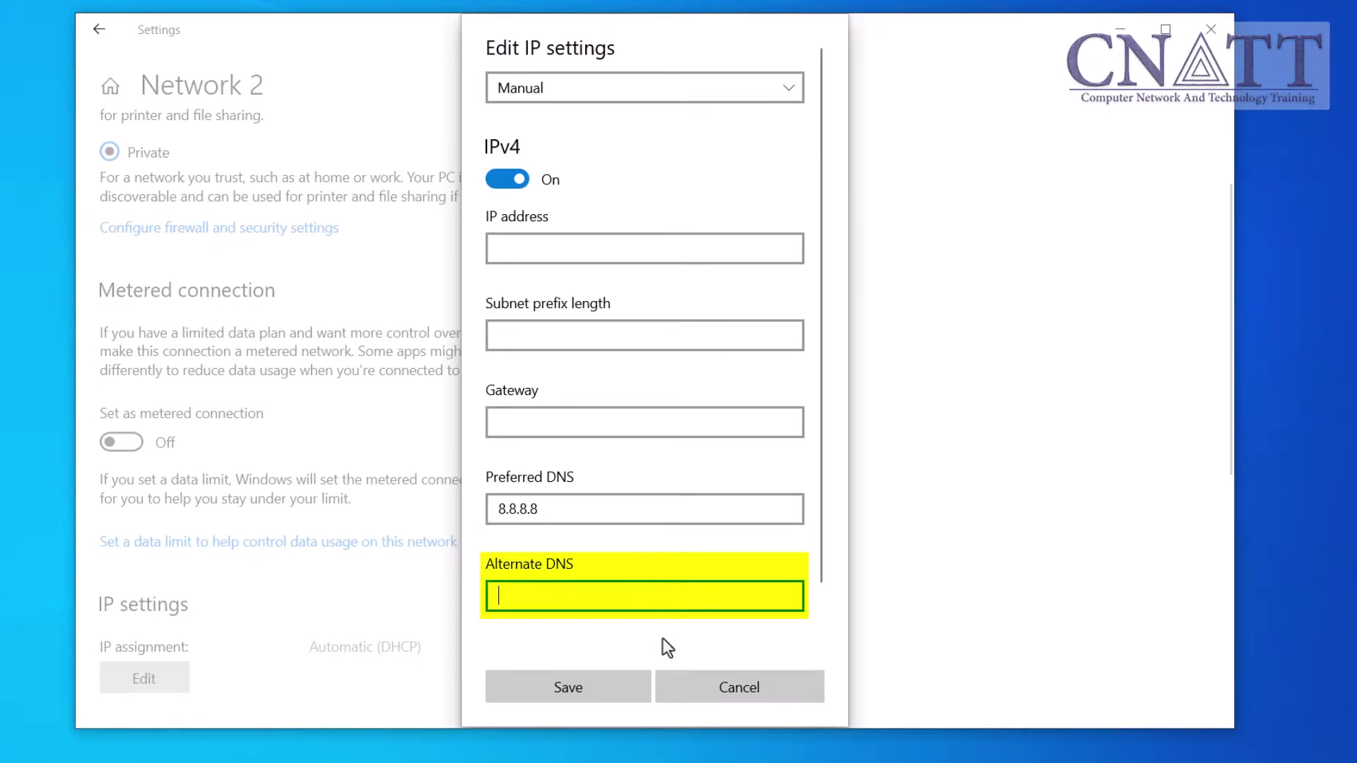
type("8.8.4.4")
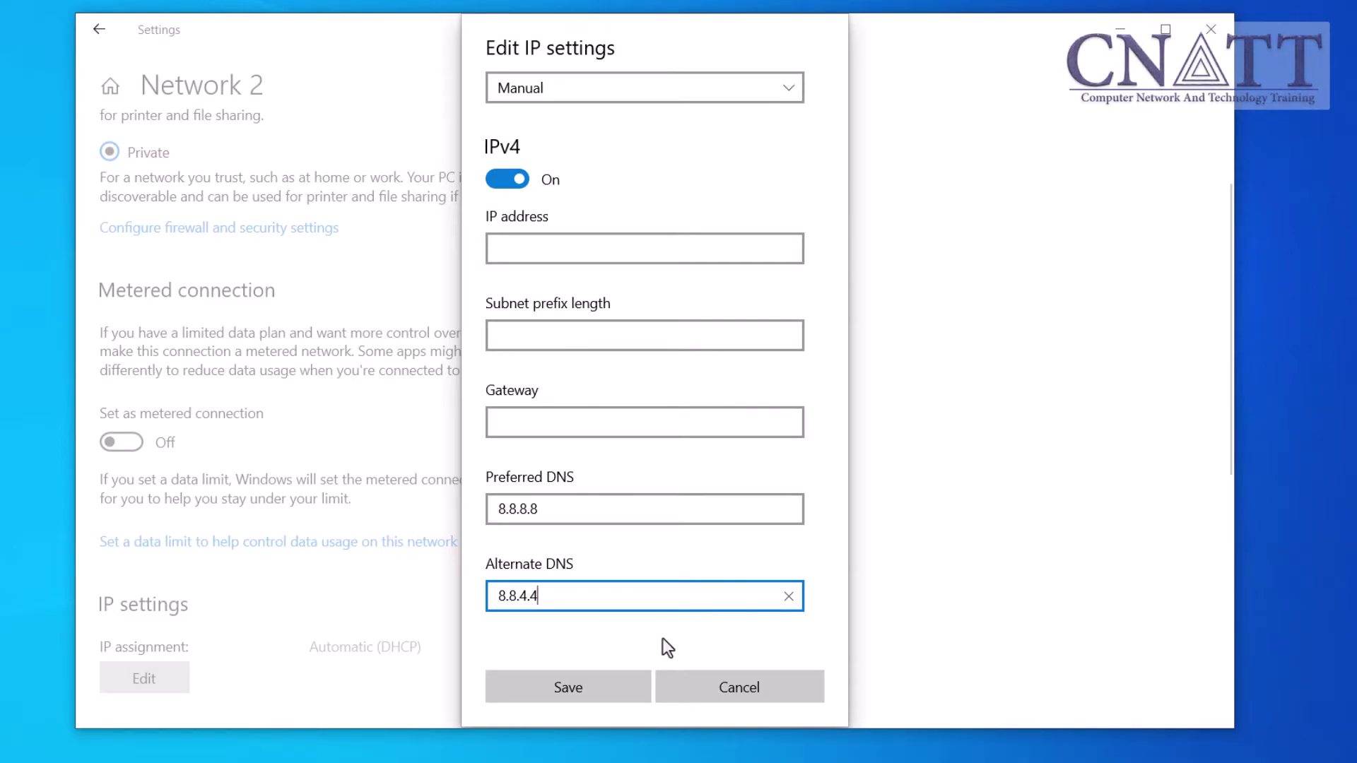
left_click(635, 687)
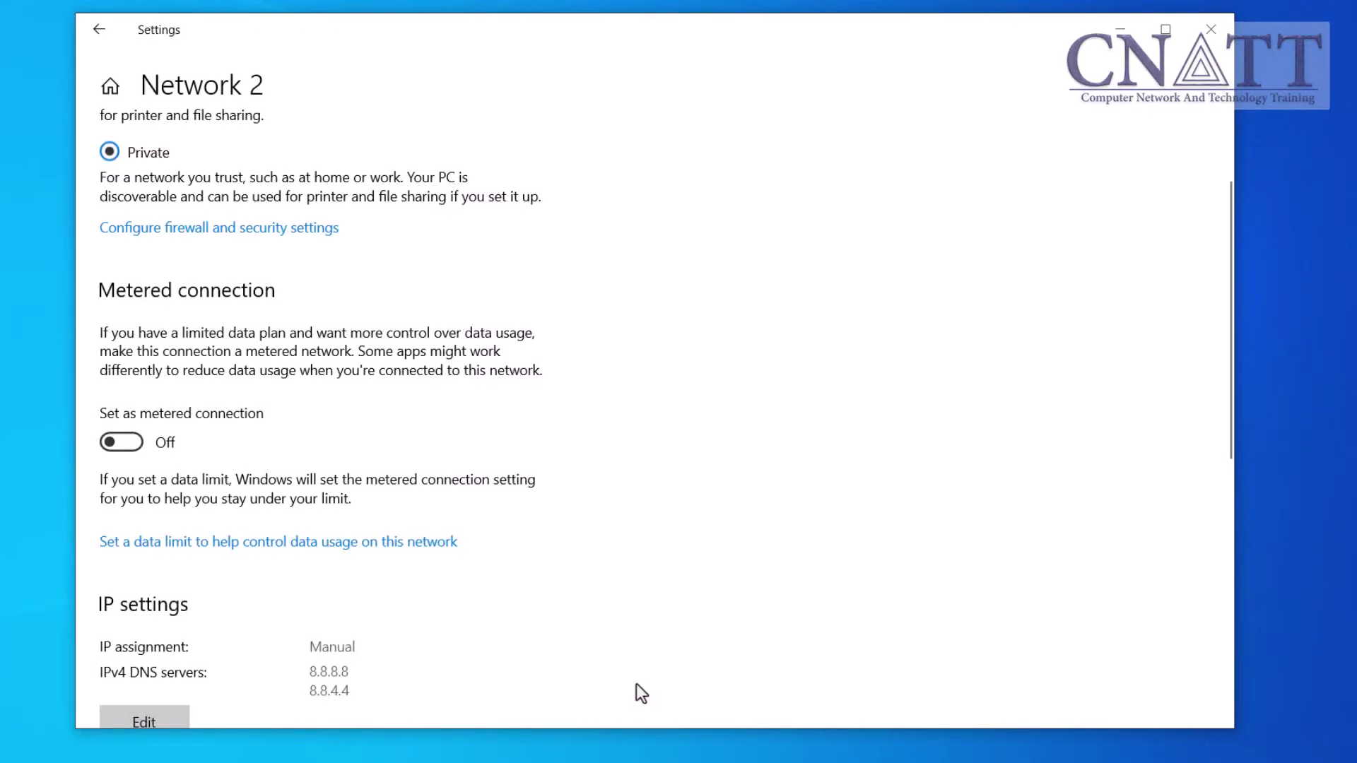
Enable IPv6 on Network 2 with preferred DNS 2001:4860:4860::8888 and save
scroll(772, 555, "down", 2)
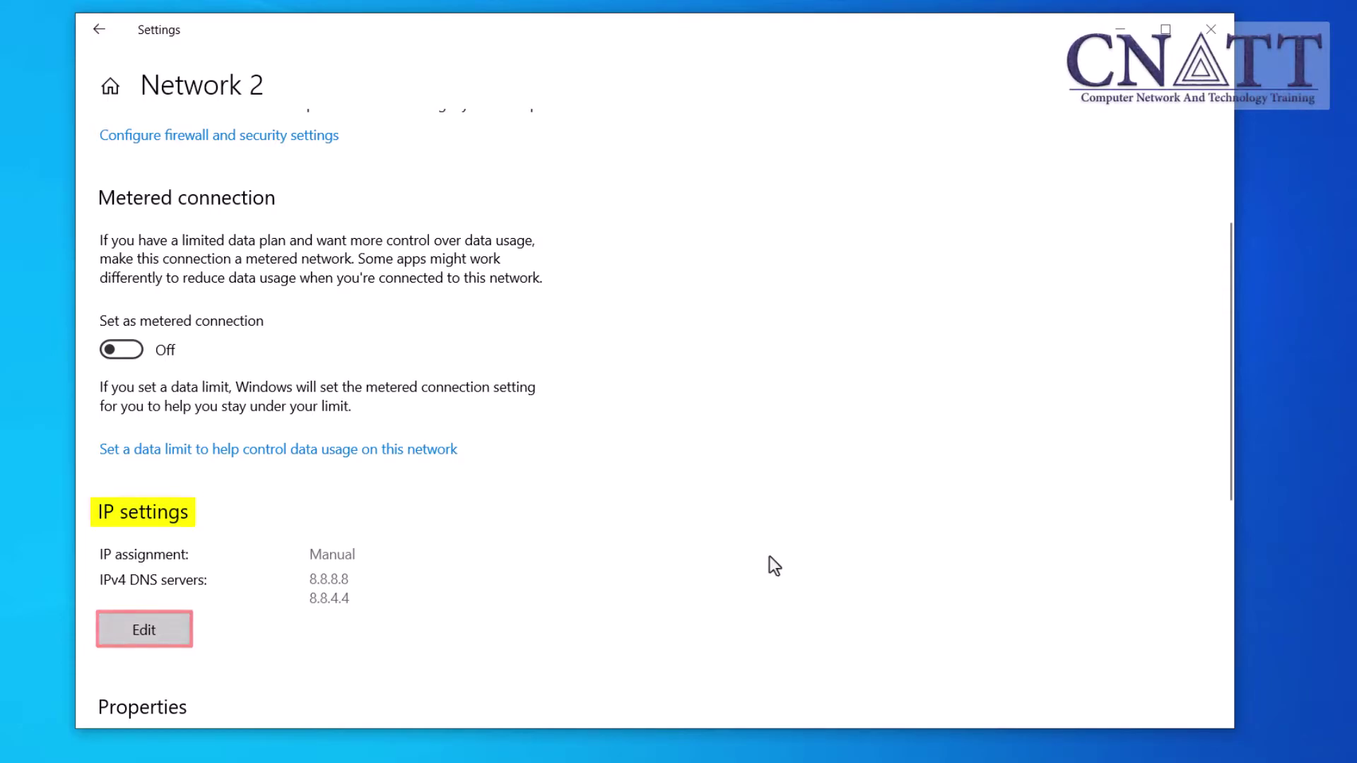
left_click(176, 632)
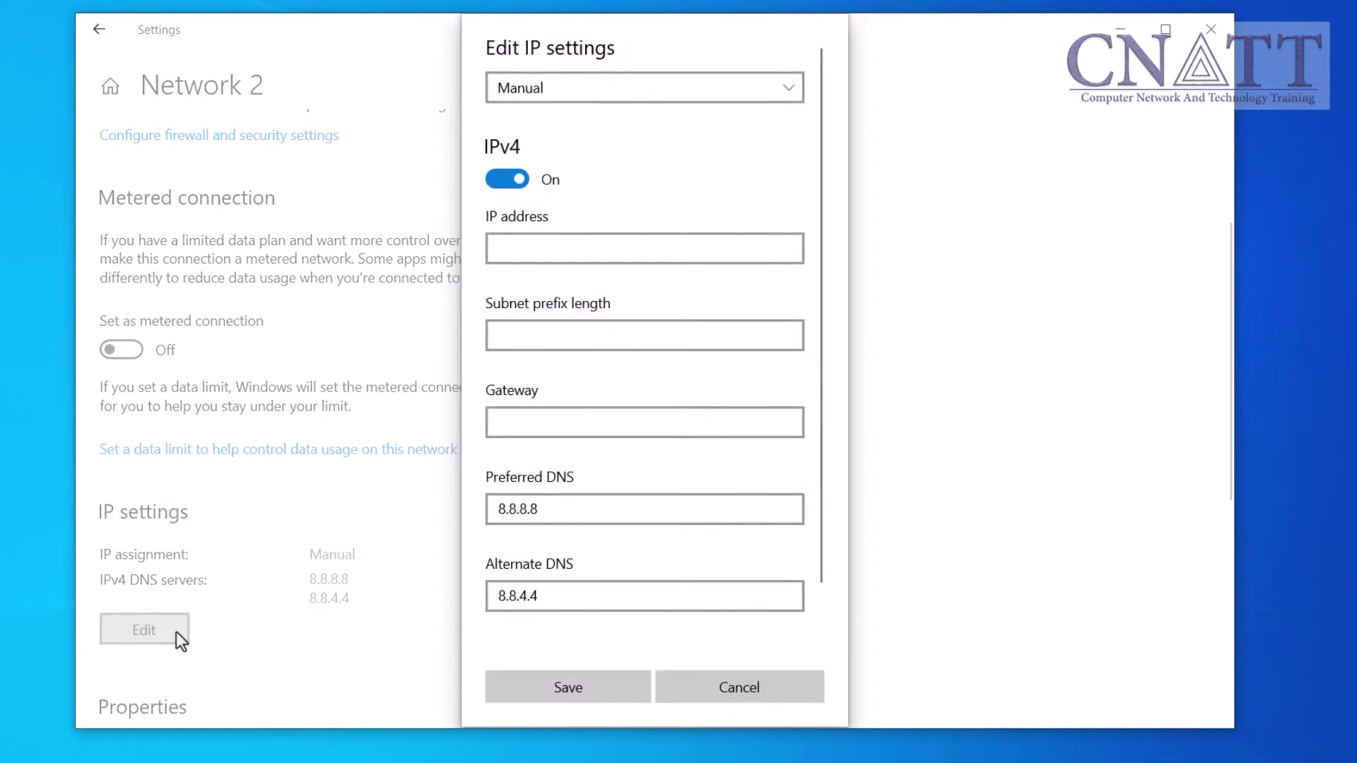
scroll(821, 478, "down", 3)
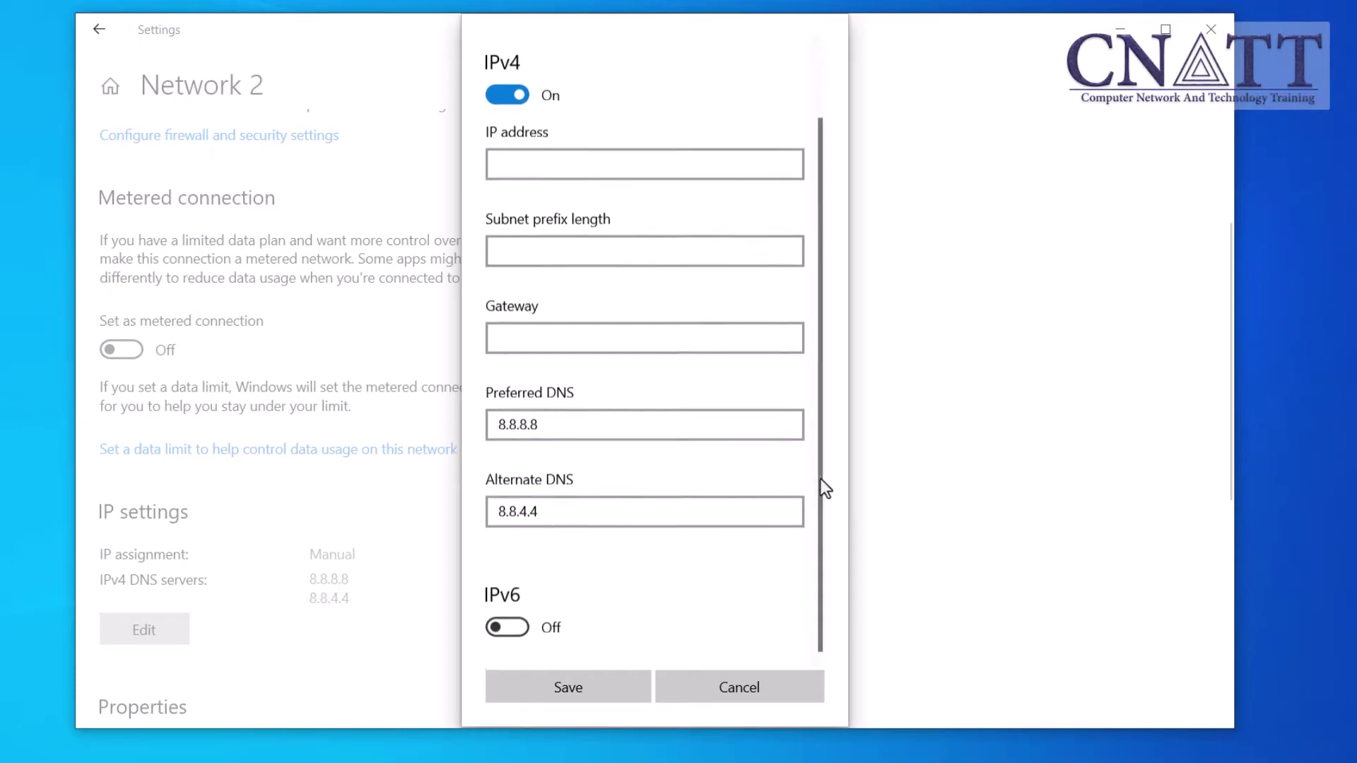
left_click(519, 625)
scroll(526, 618, "down", 5)
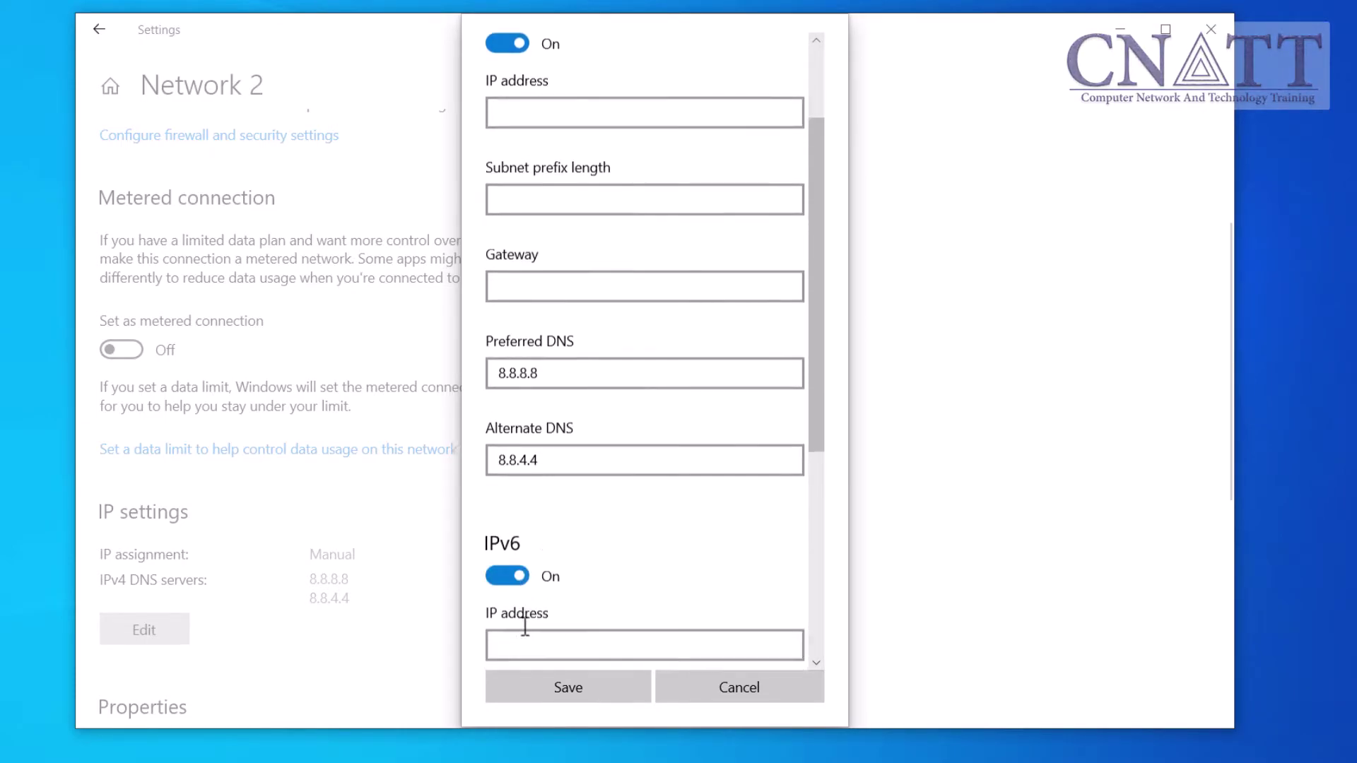
left_click(659, 530)
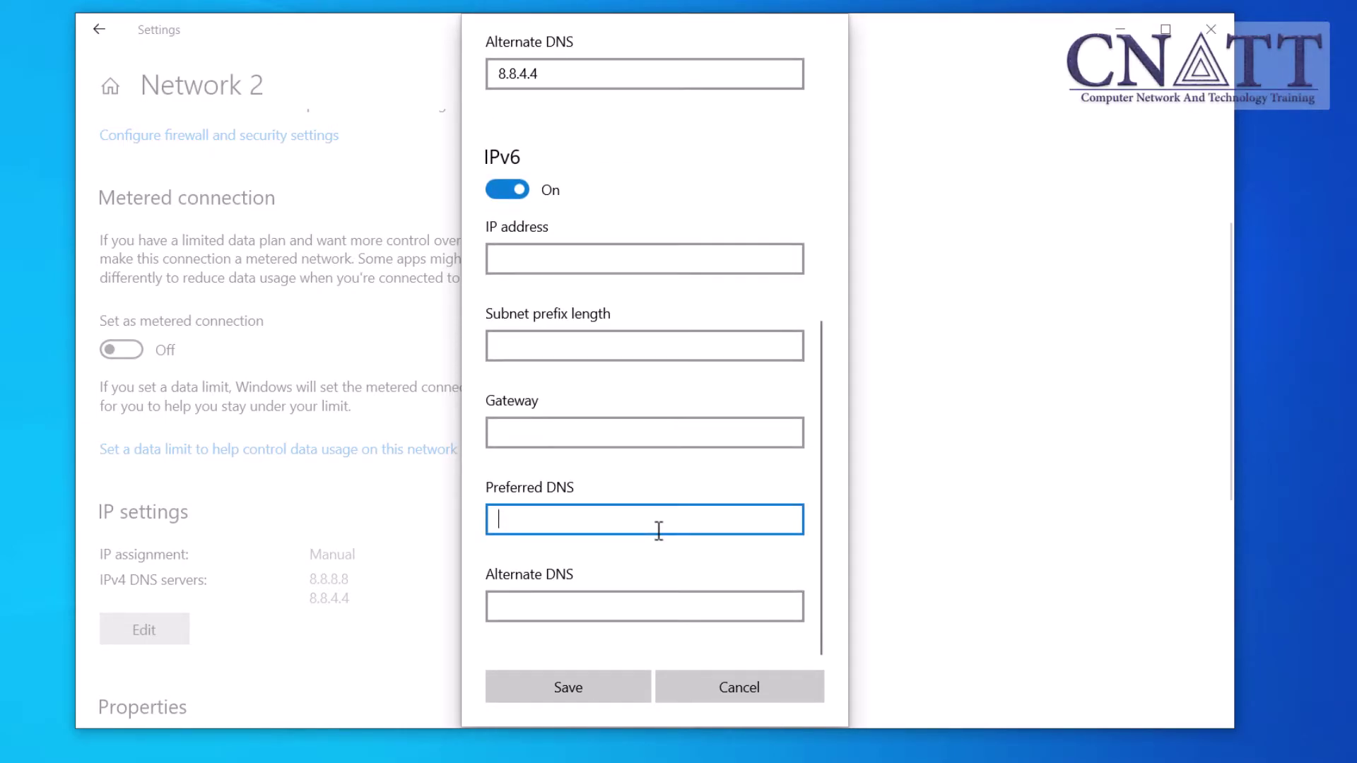
type("2001")
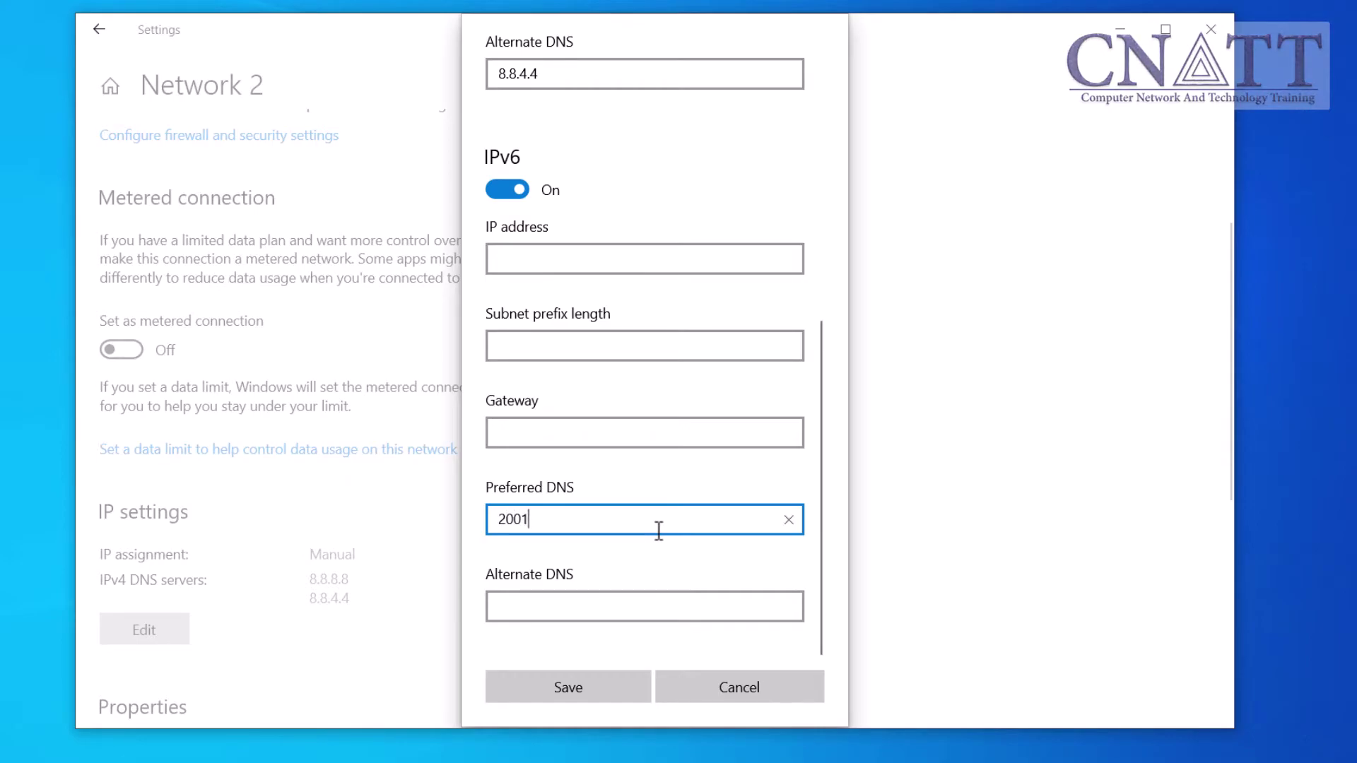
type(":4860")
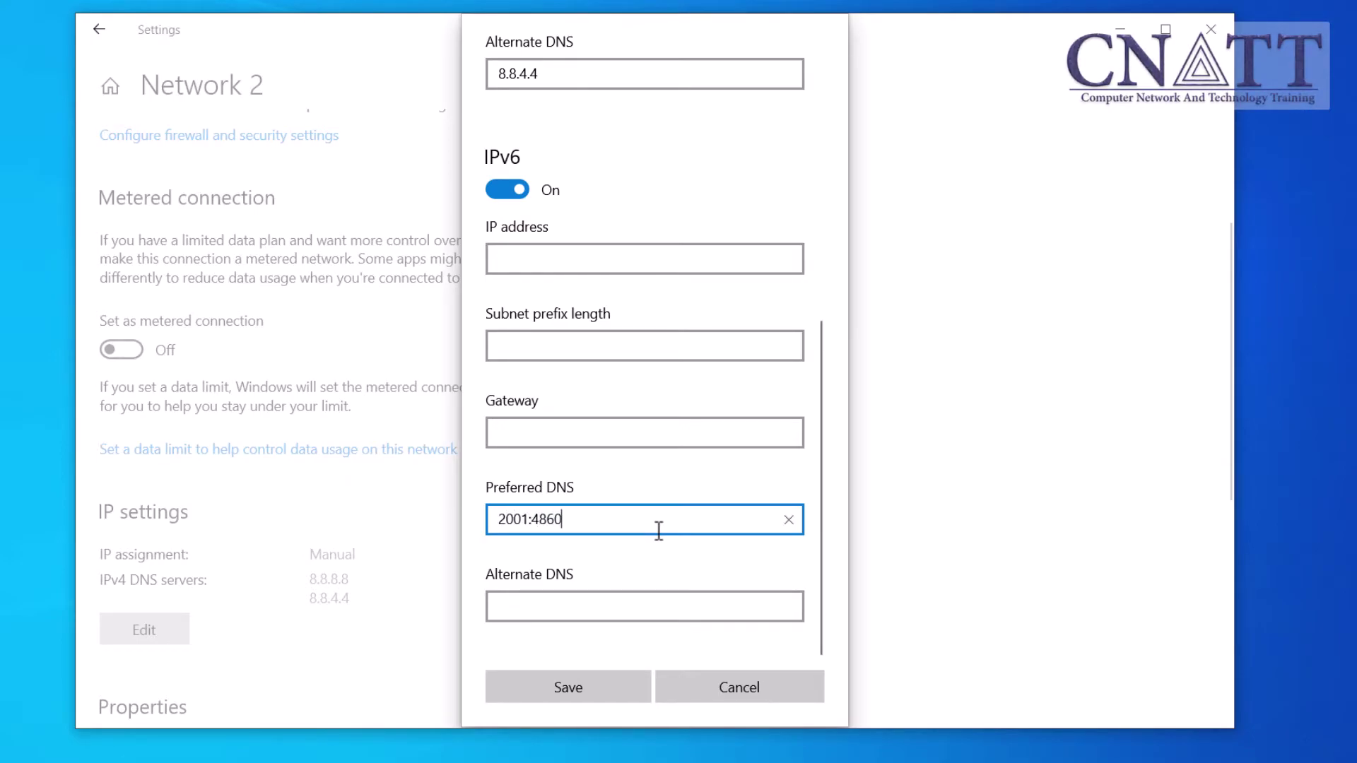
type(":486")
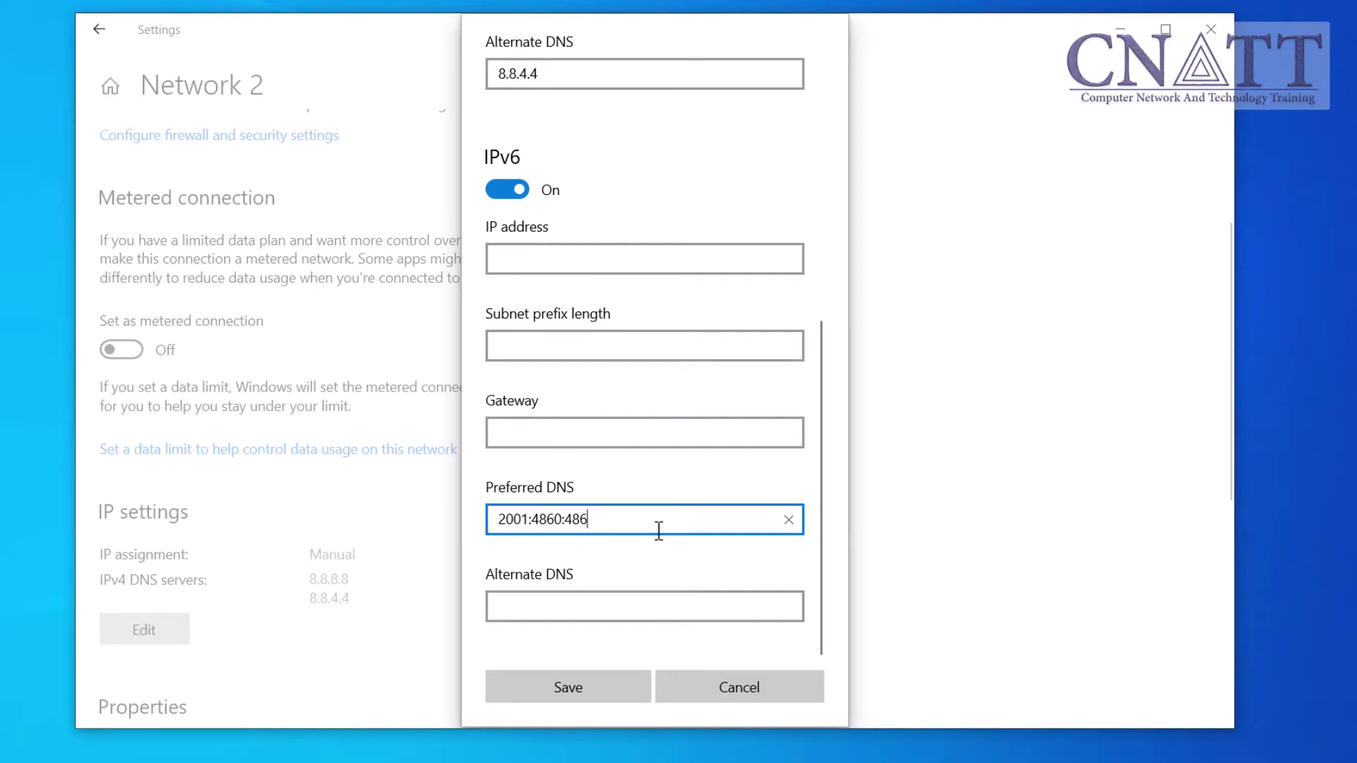
type("0")
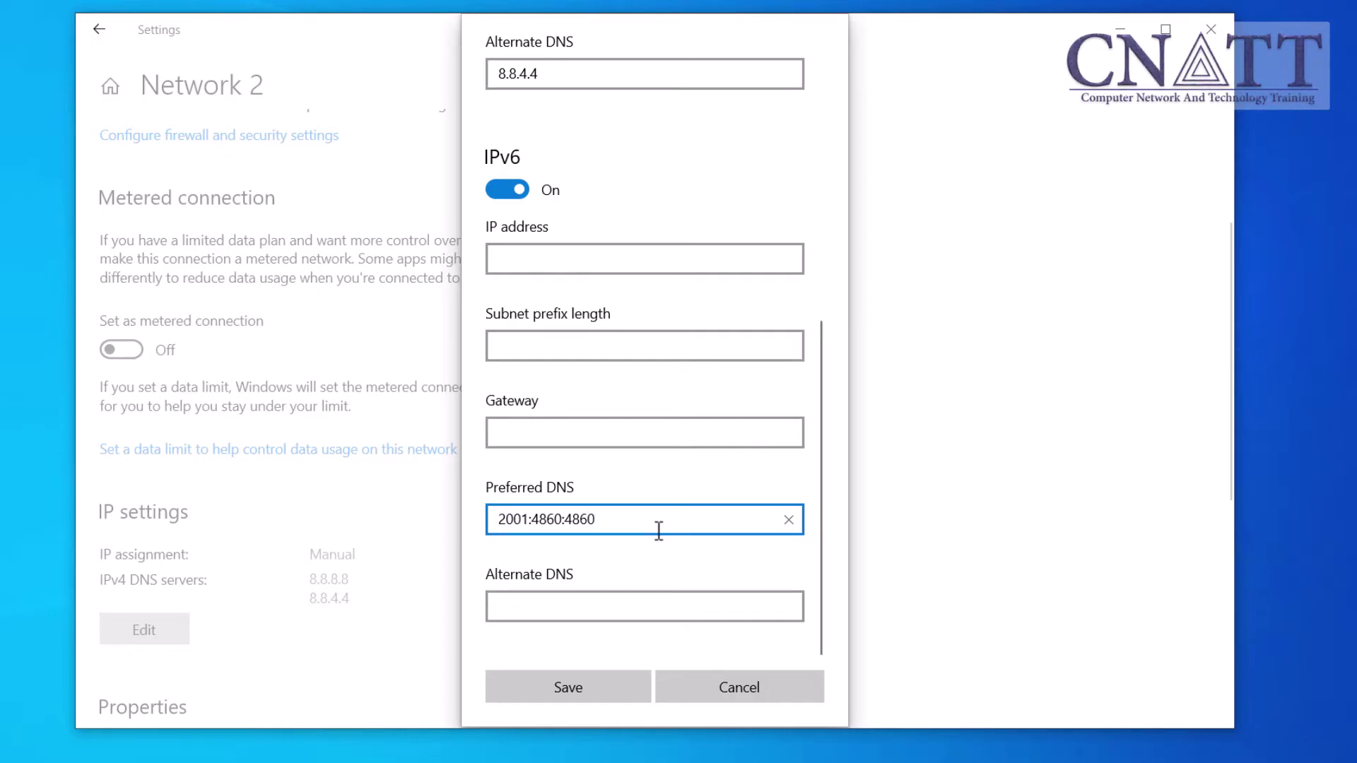
type("::8888")
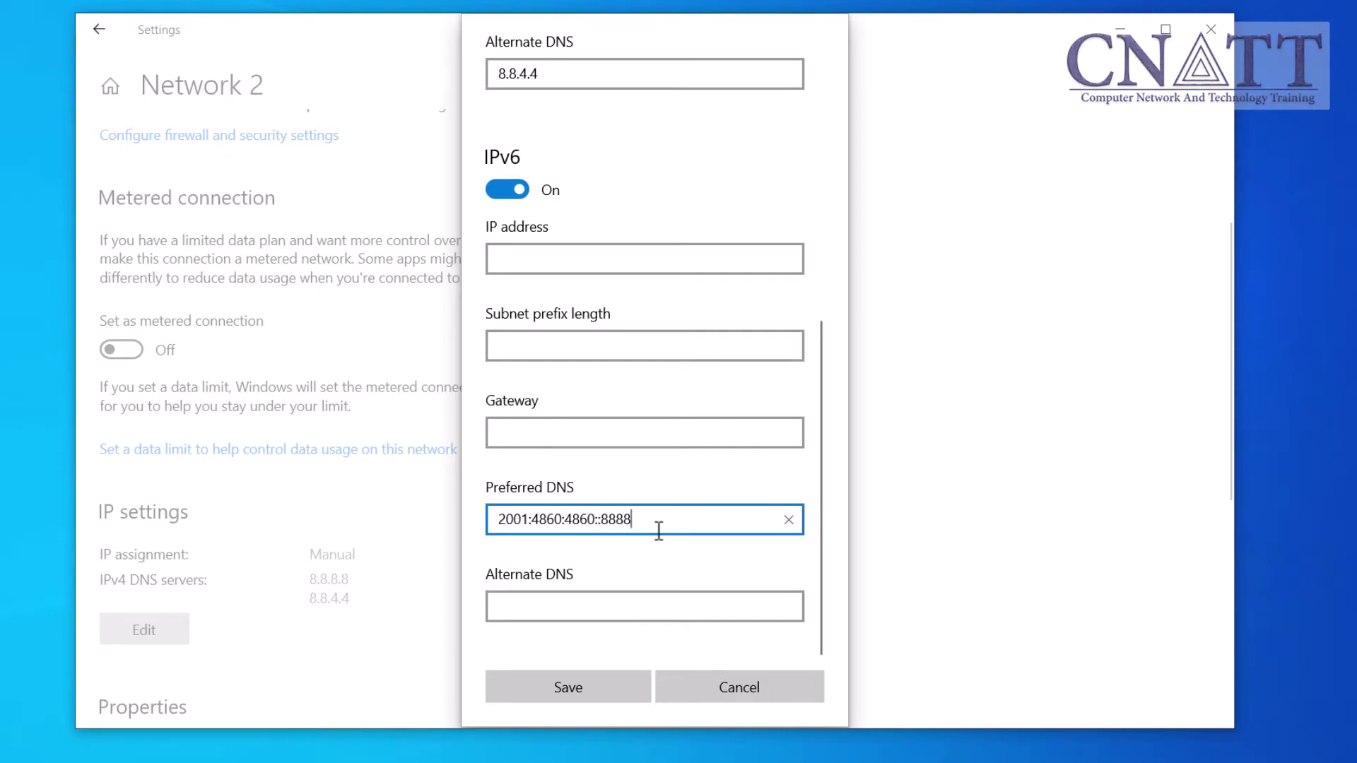
left_click(629, 686)
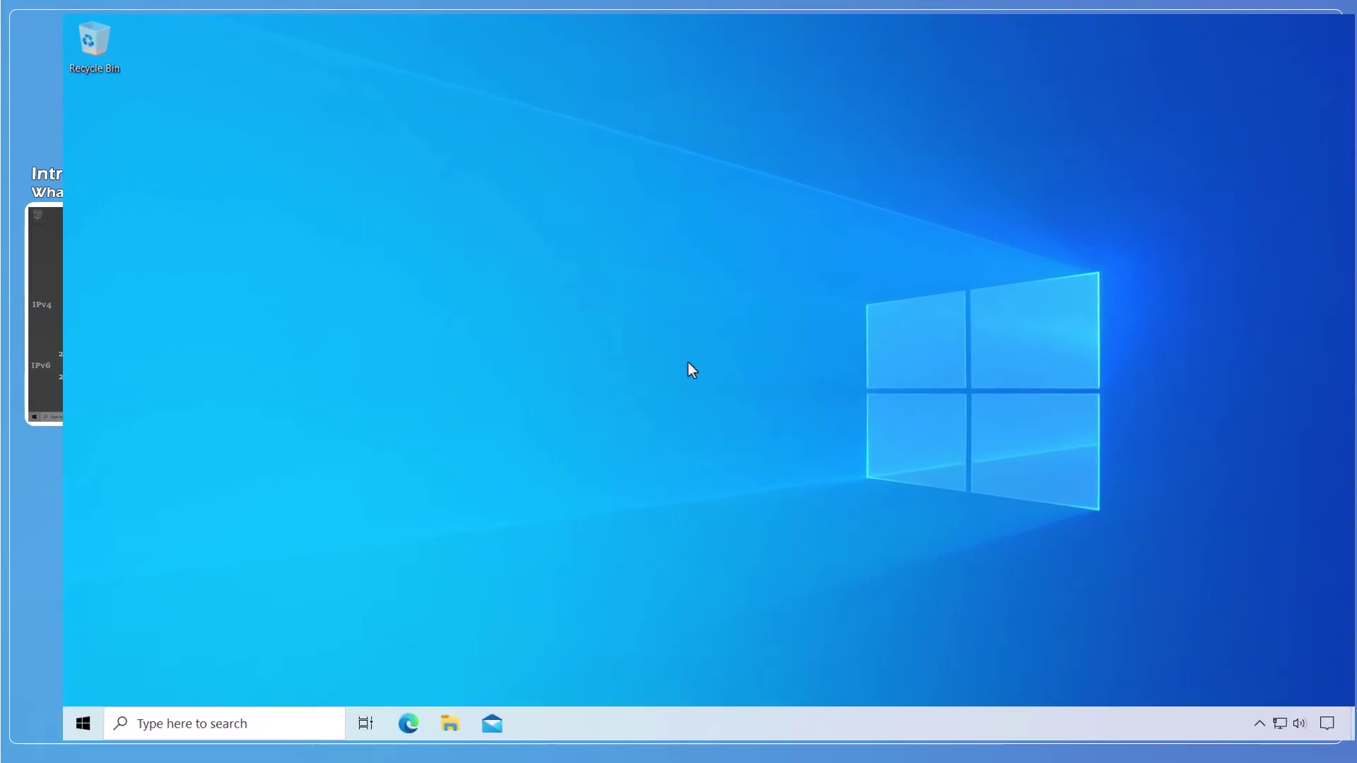
Open Control Panel's Network and Sharing Center from the Start search
left_click(12, 756)
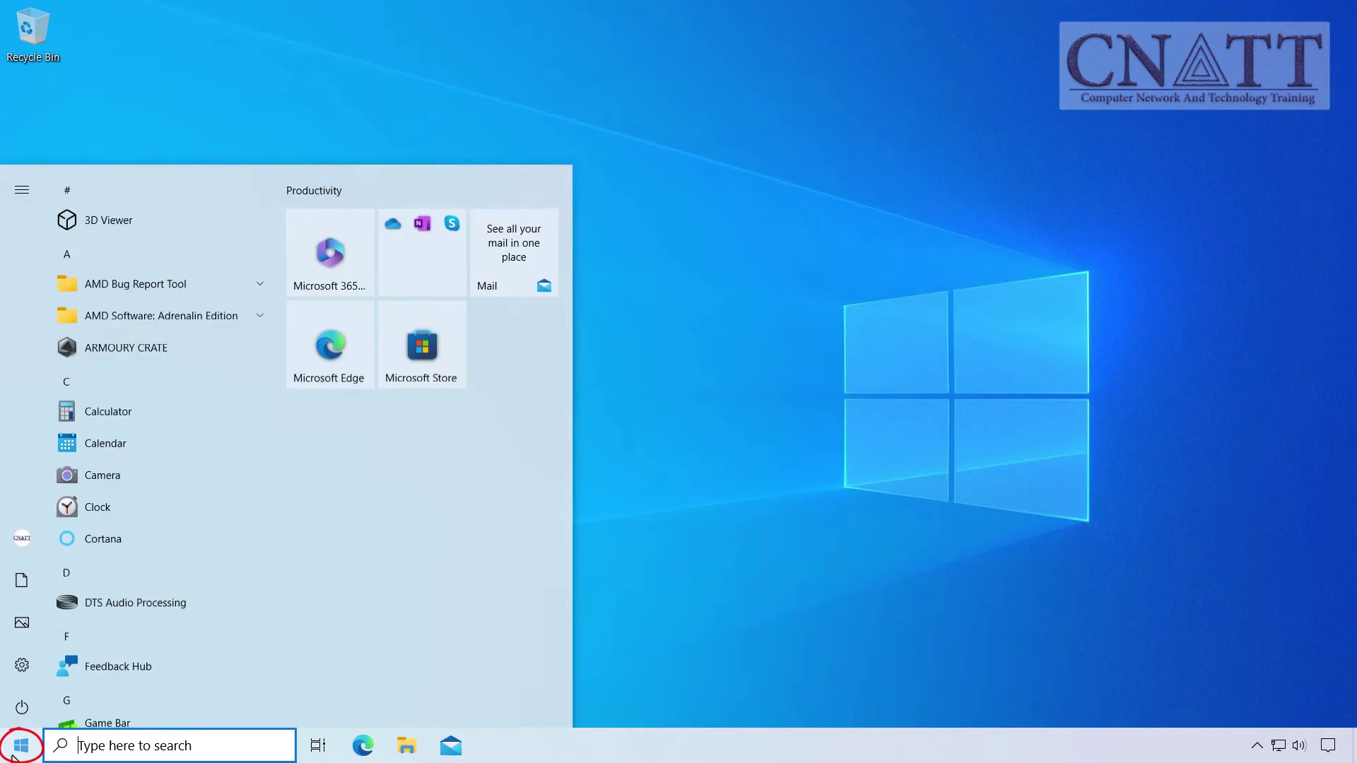
type("control pane")
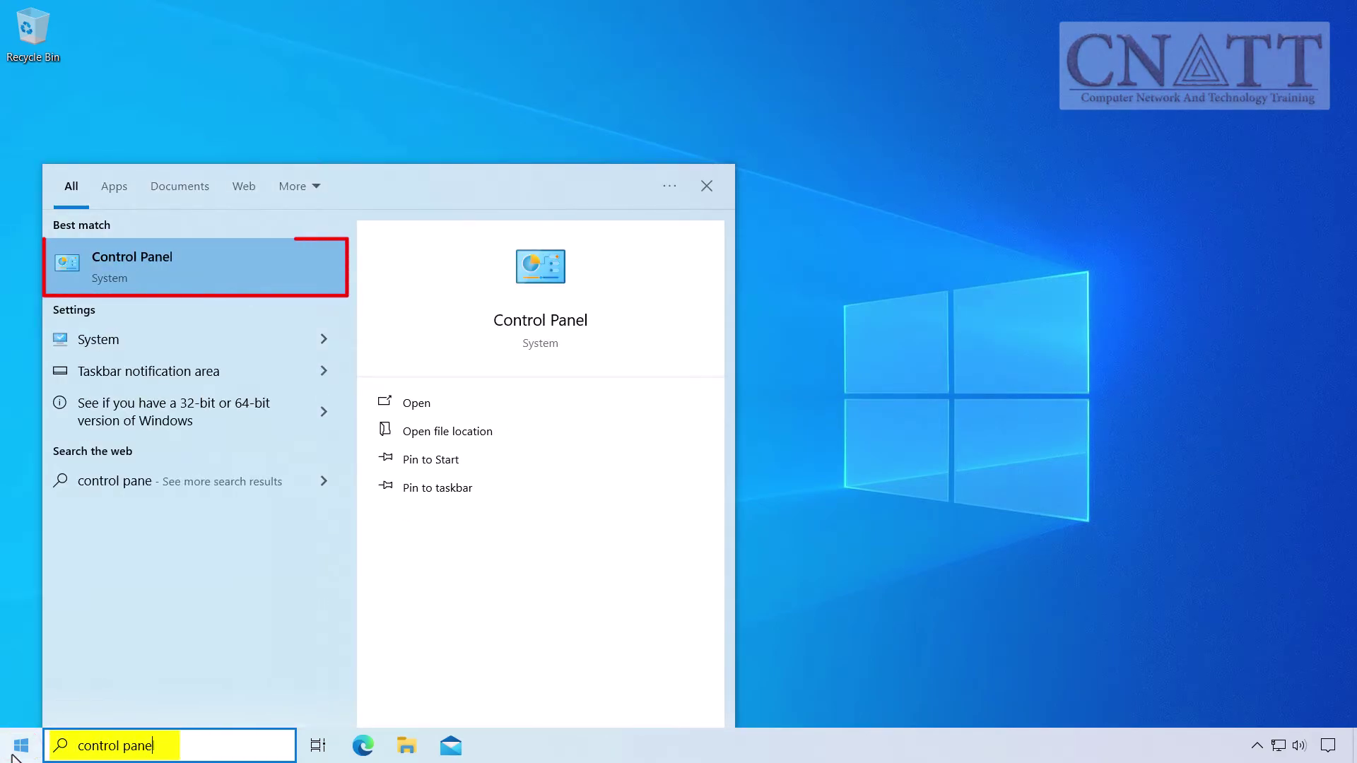
type("l")
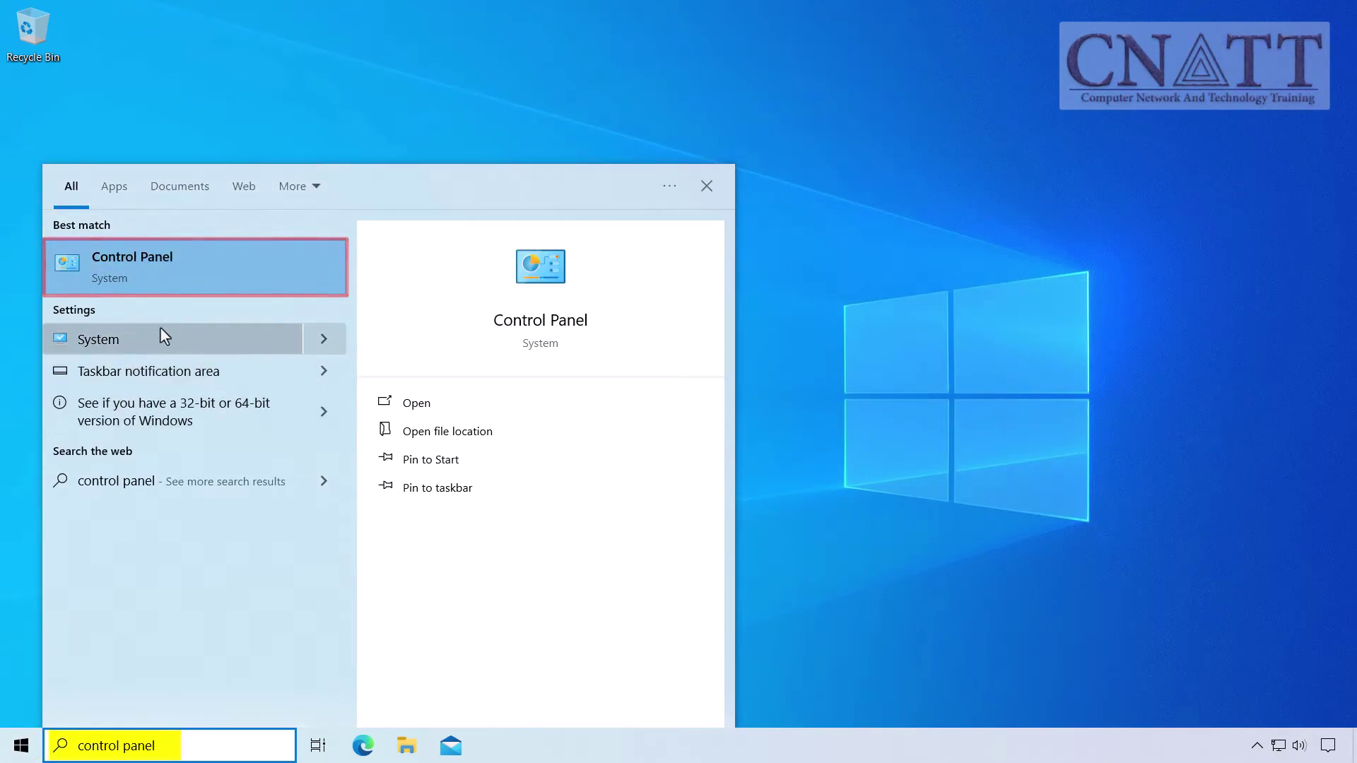
left_click(207, 272)
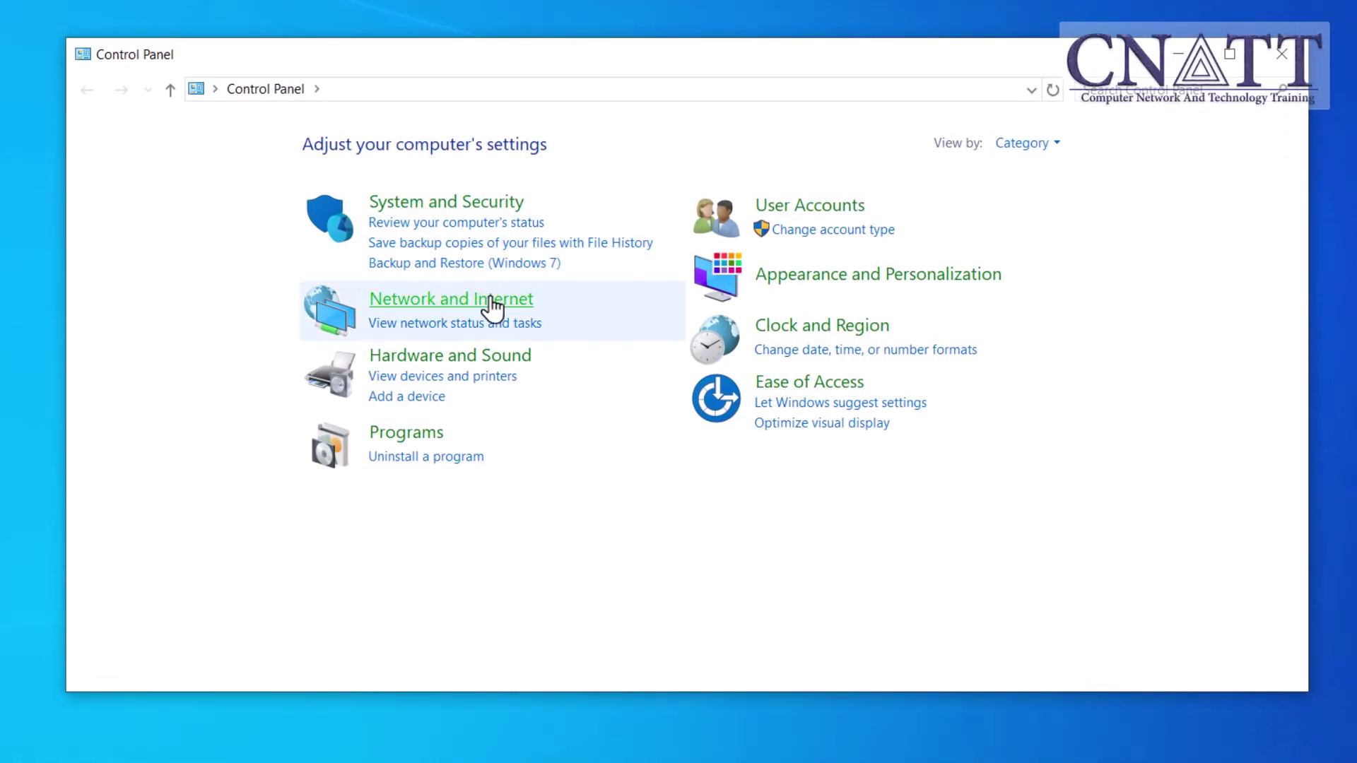
left_click(530, 303)
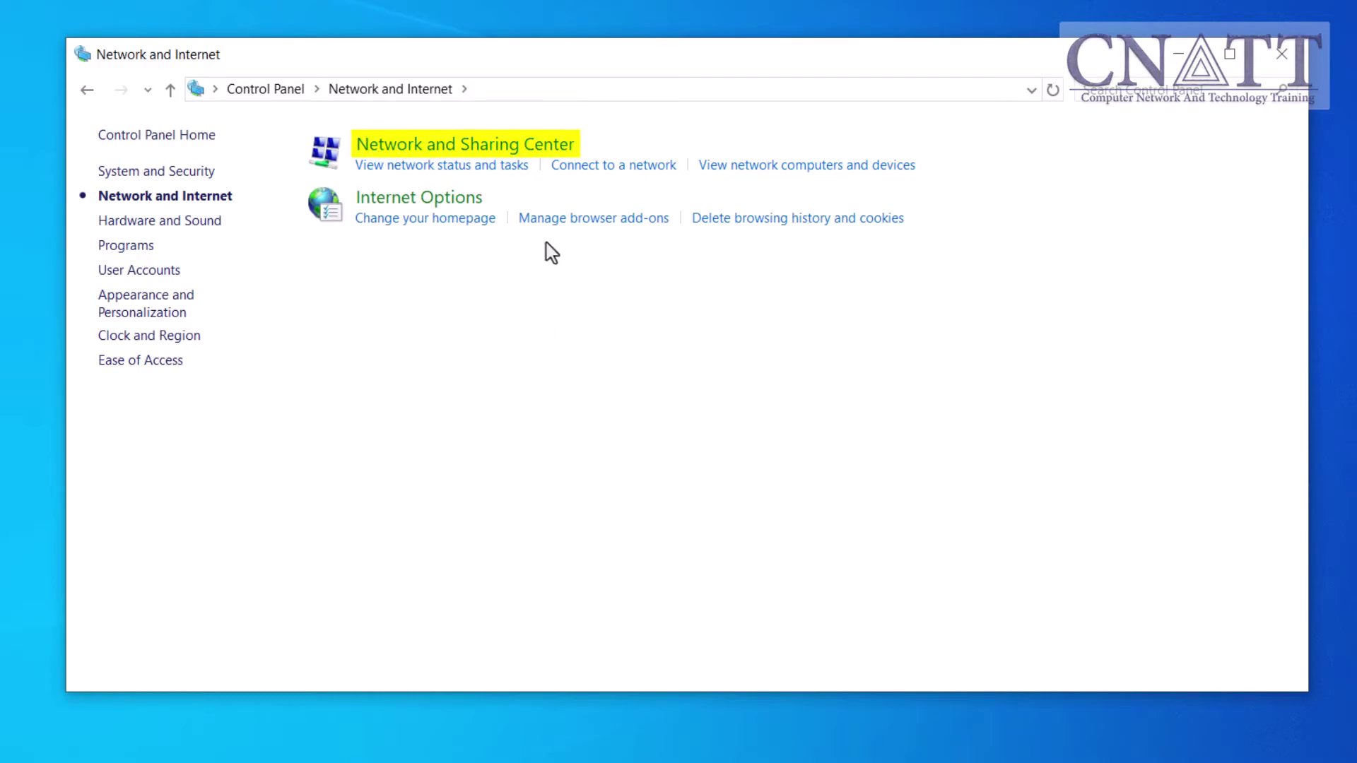
left_click(562, 152)
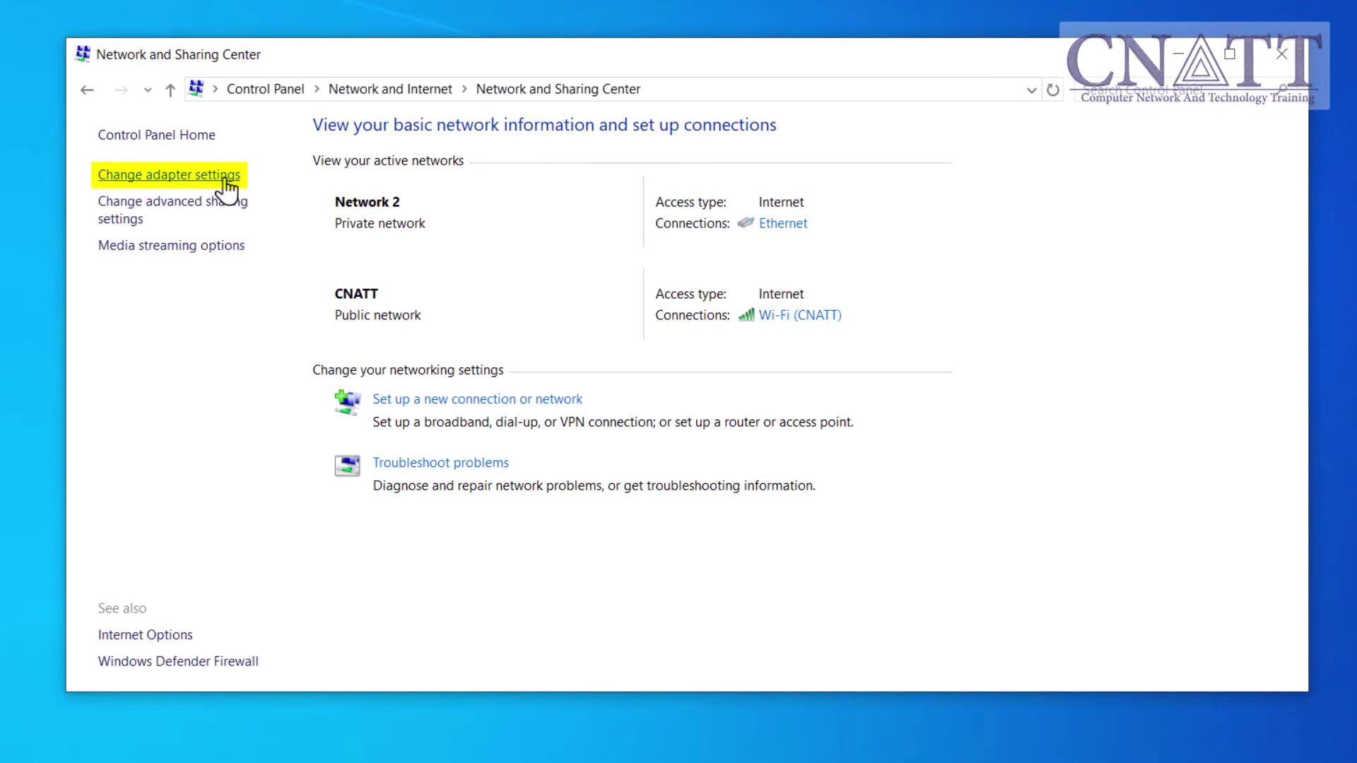
left_click(224, 178)
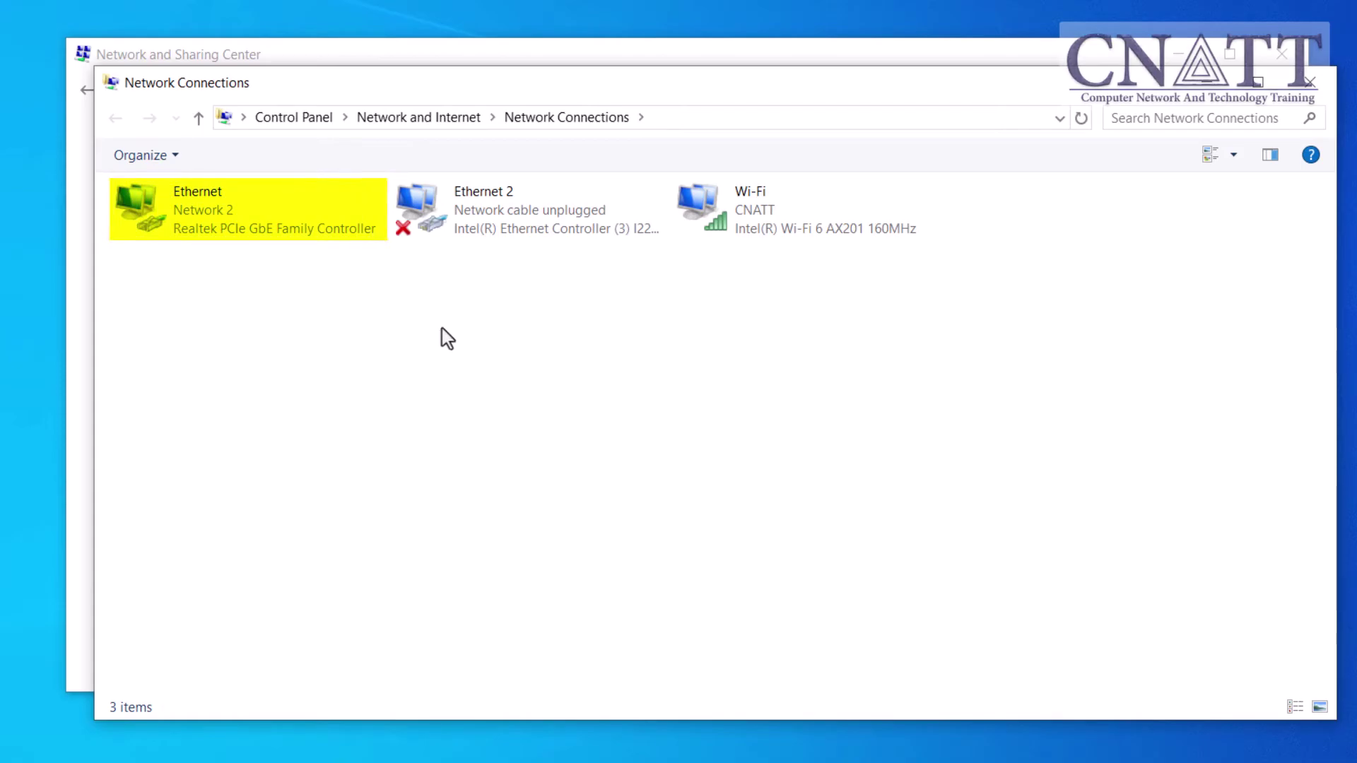
Open the TCP/IPv4 properties of the Ethernet adapter
right_click(274, 222)
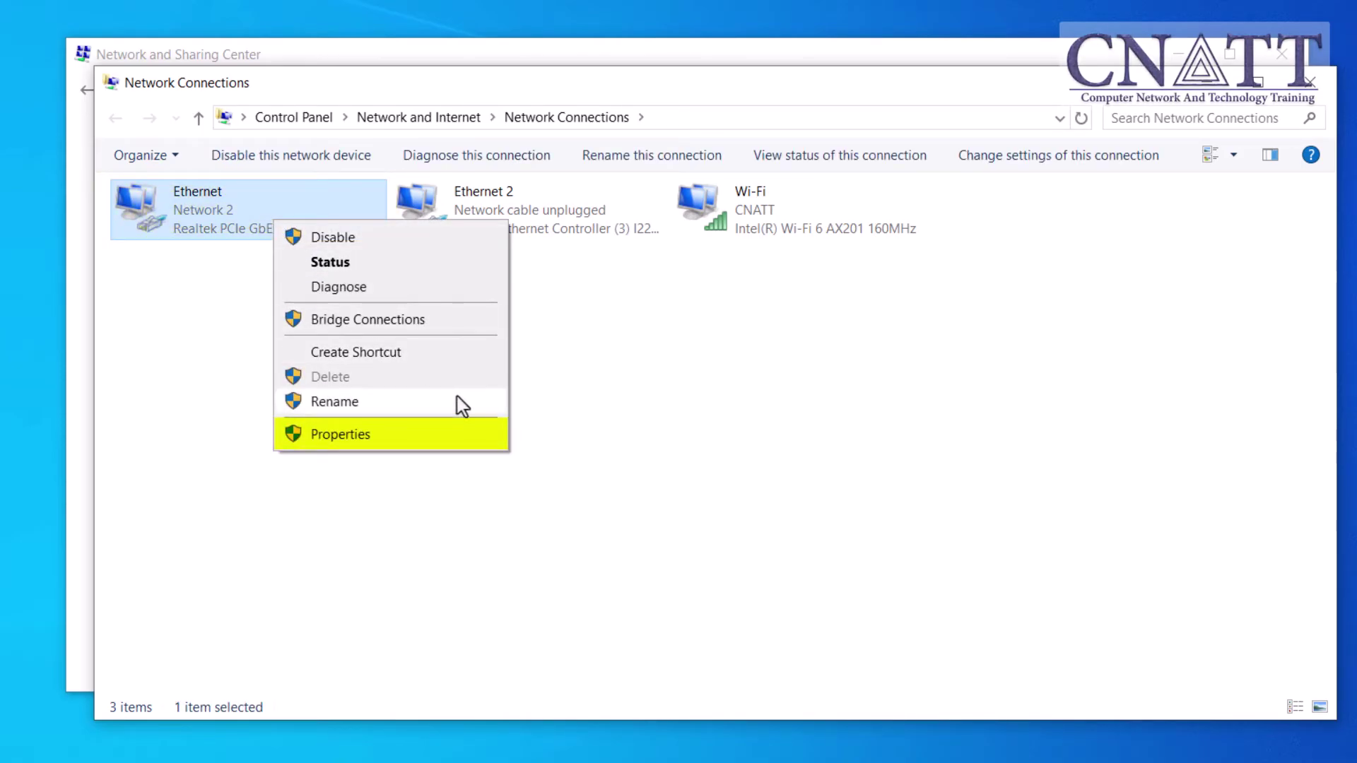
left_click(483, 434)
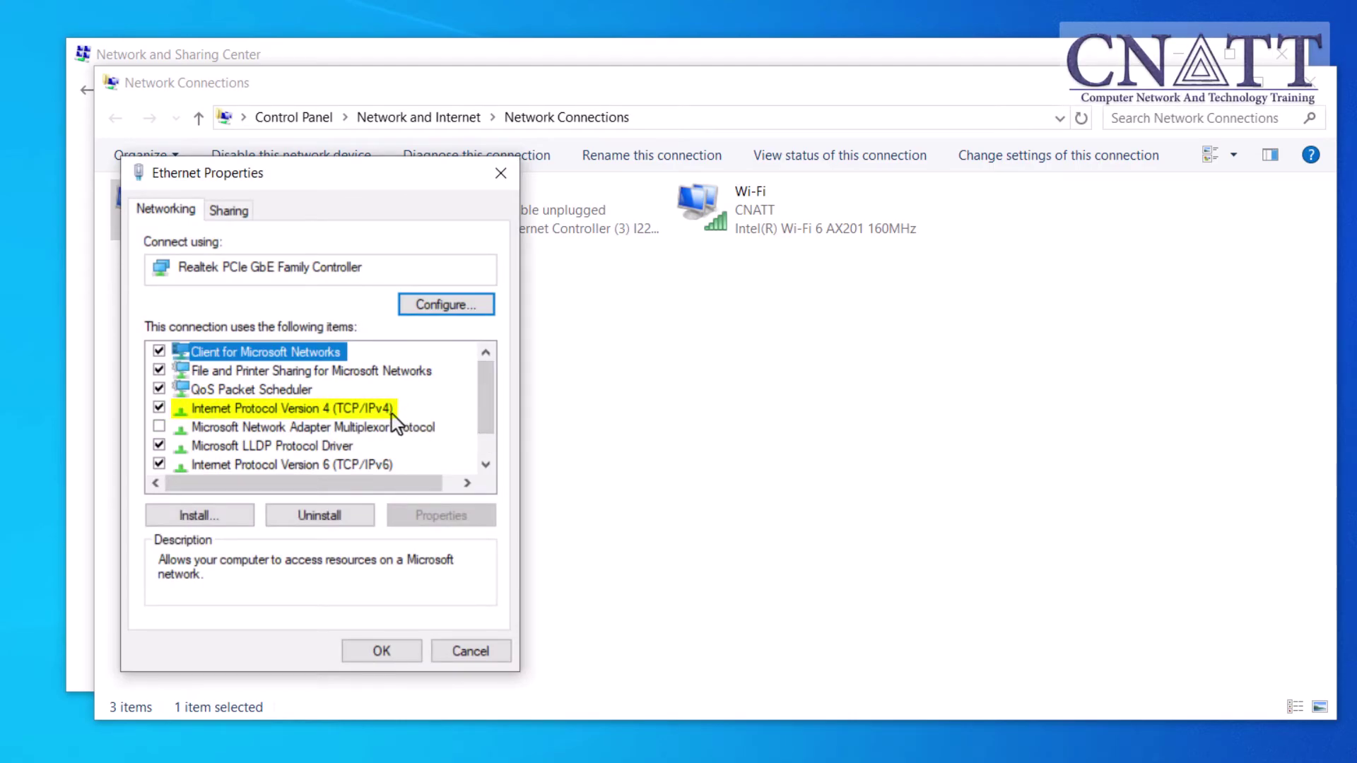
left_click(388, 410)
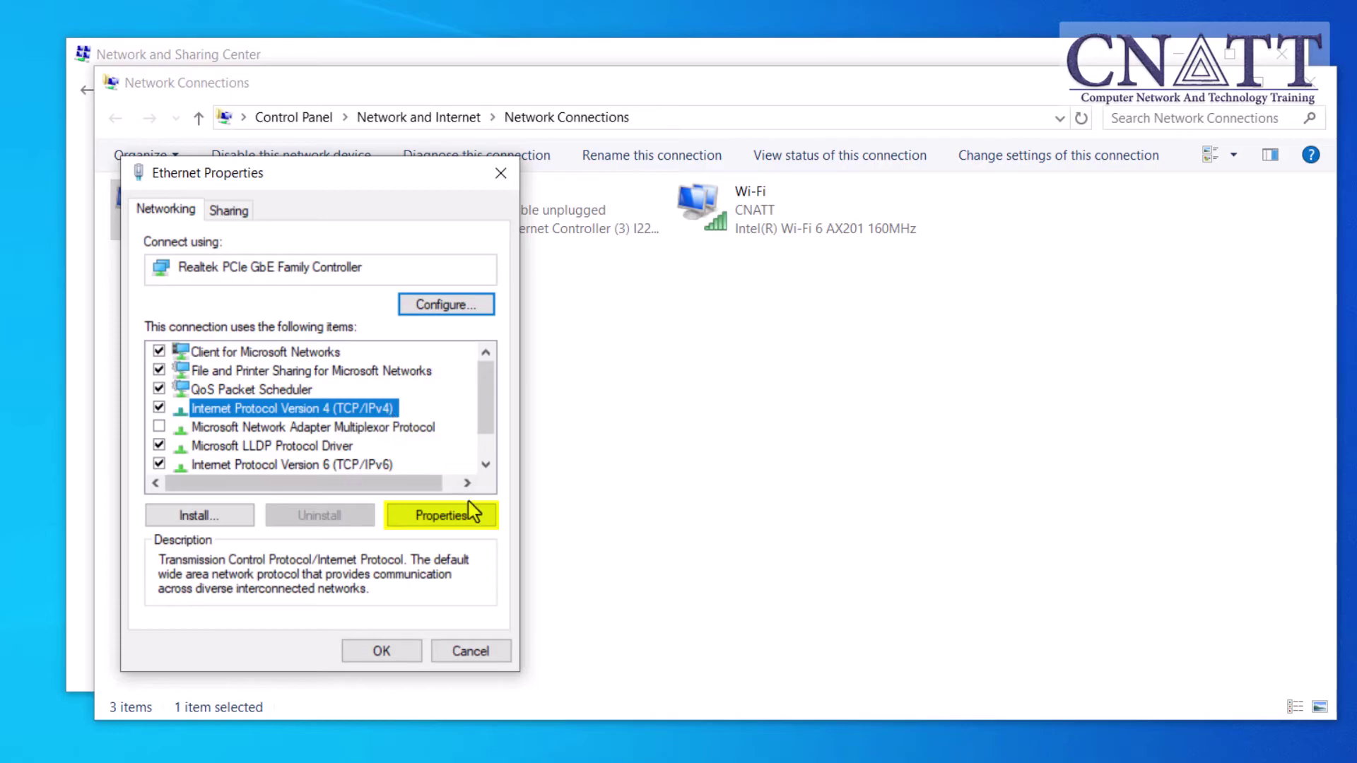
left_click(482, 515)
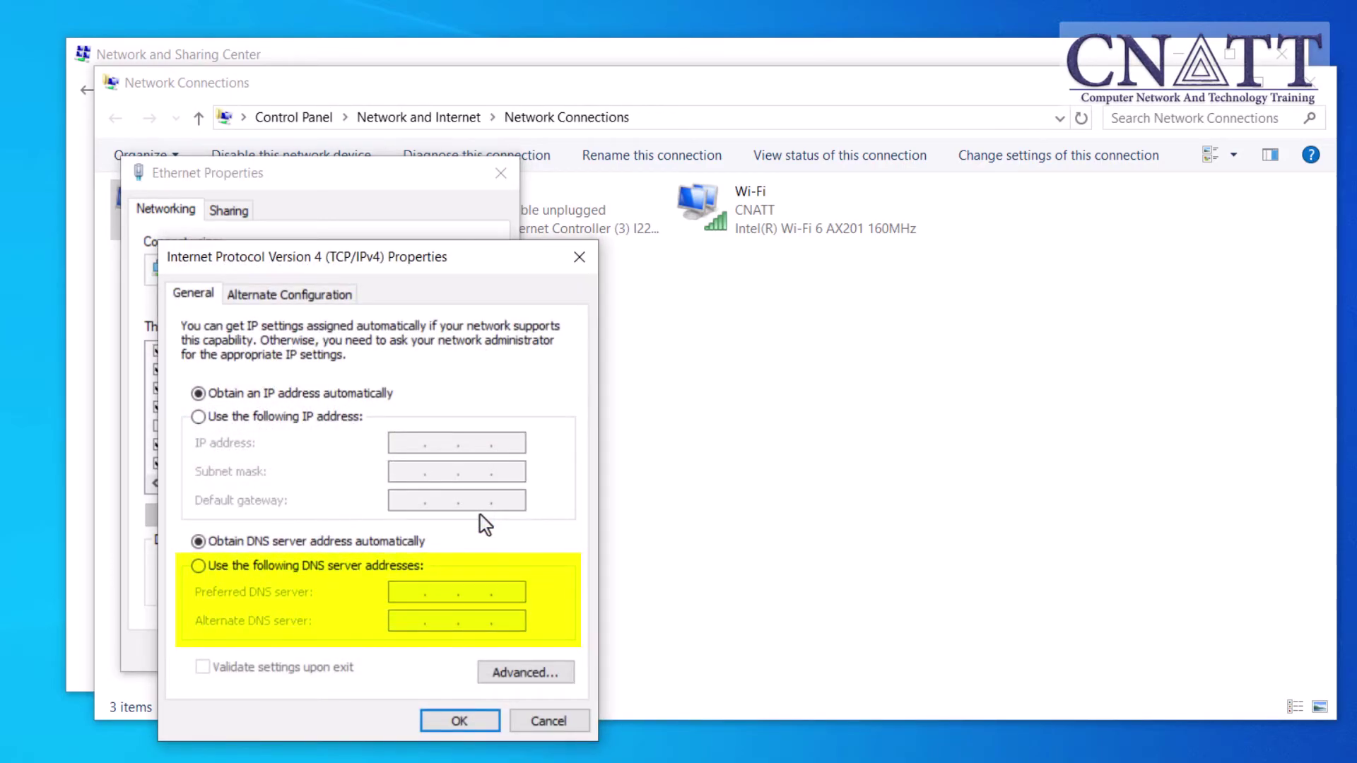
Set manual IPv4 DNS servers 8.8.8.8 and 8.8.4.4
left_click(201, 567)
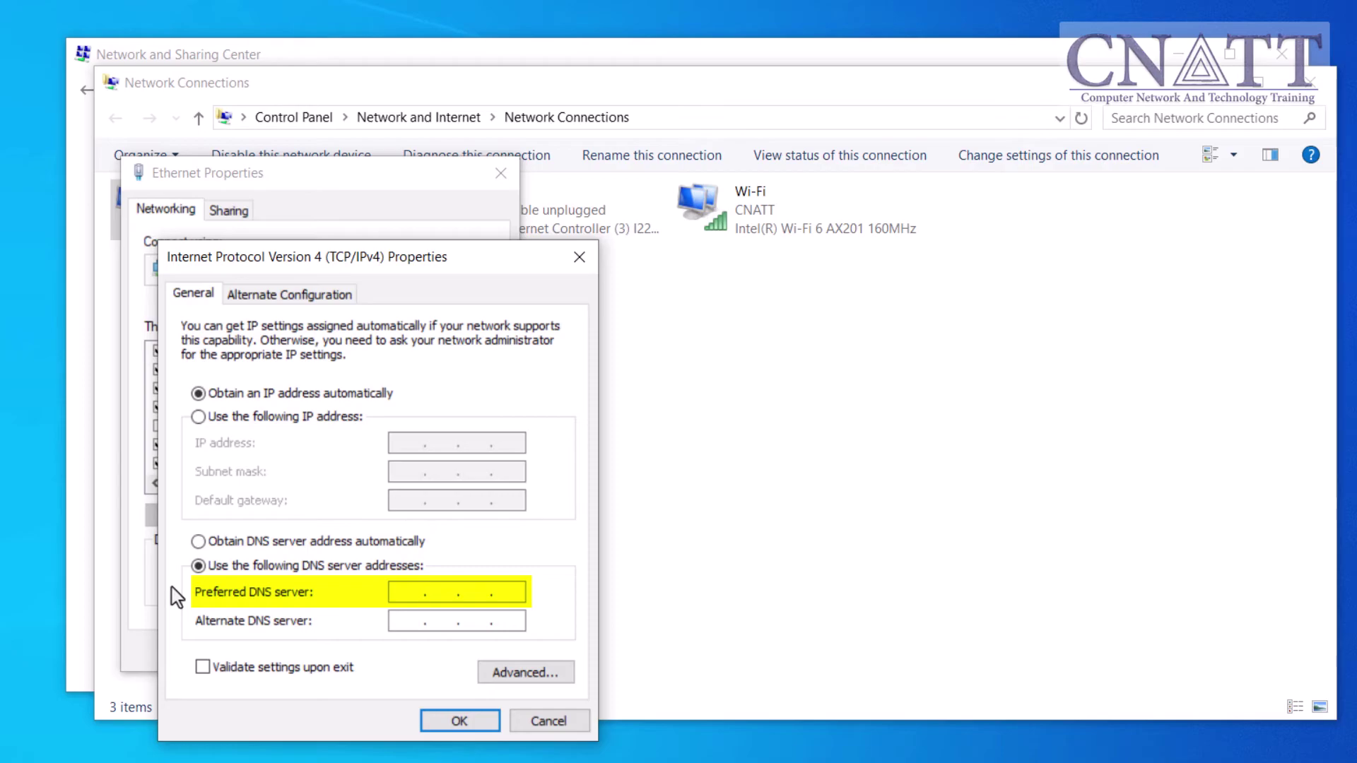
type("8.")
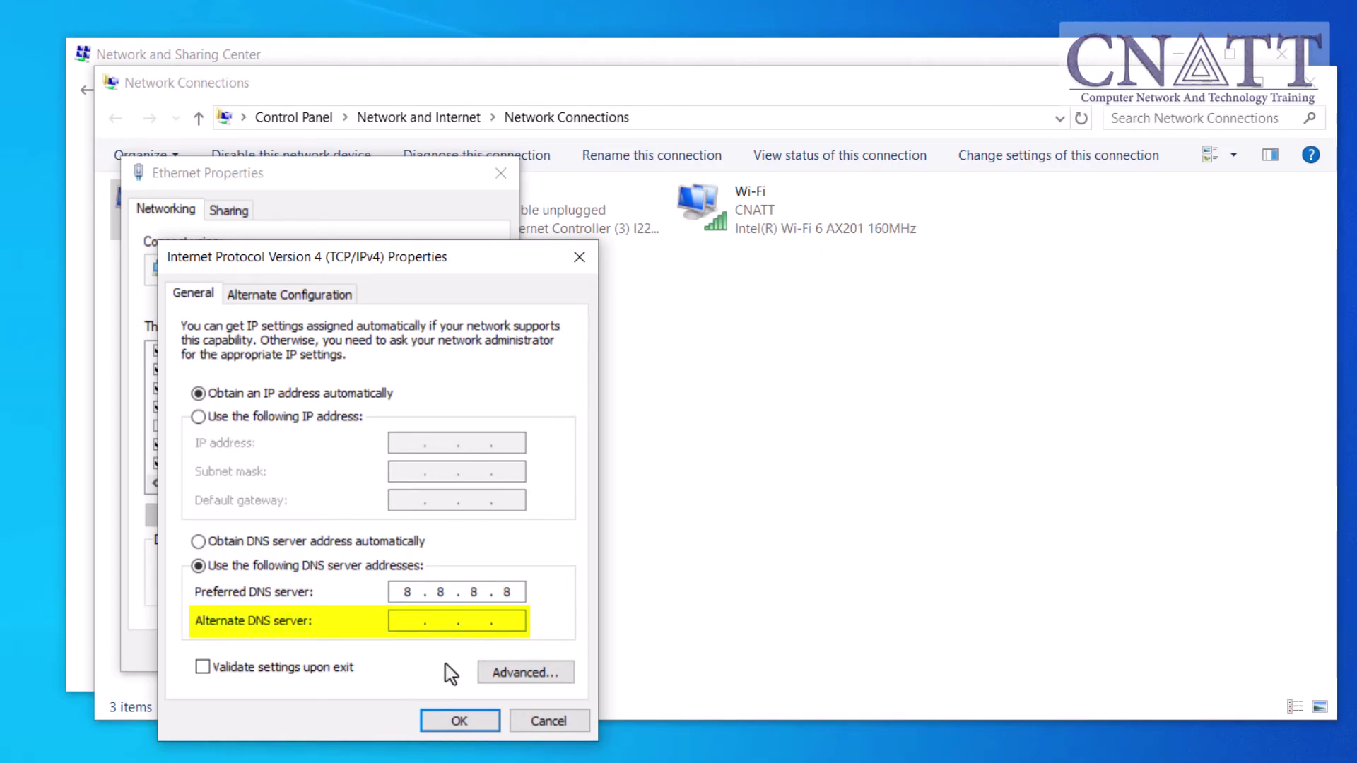
left_click(409, 623)
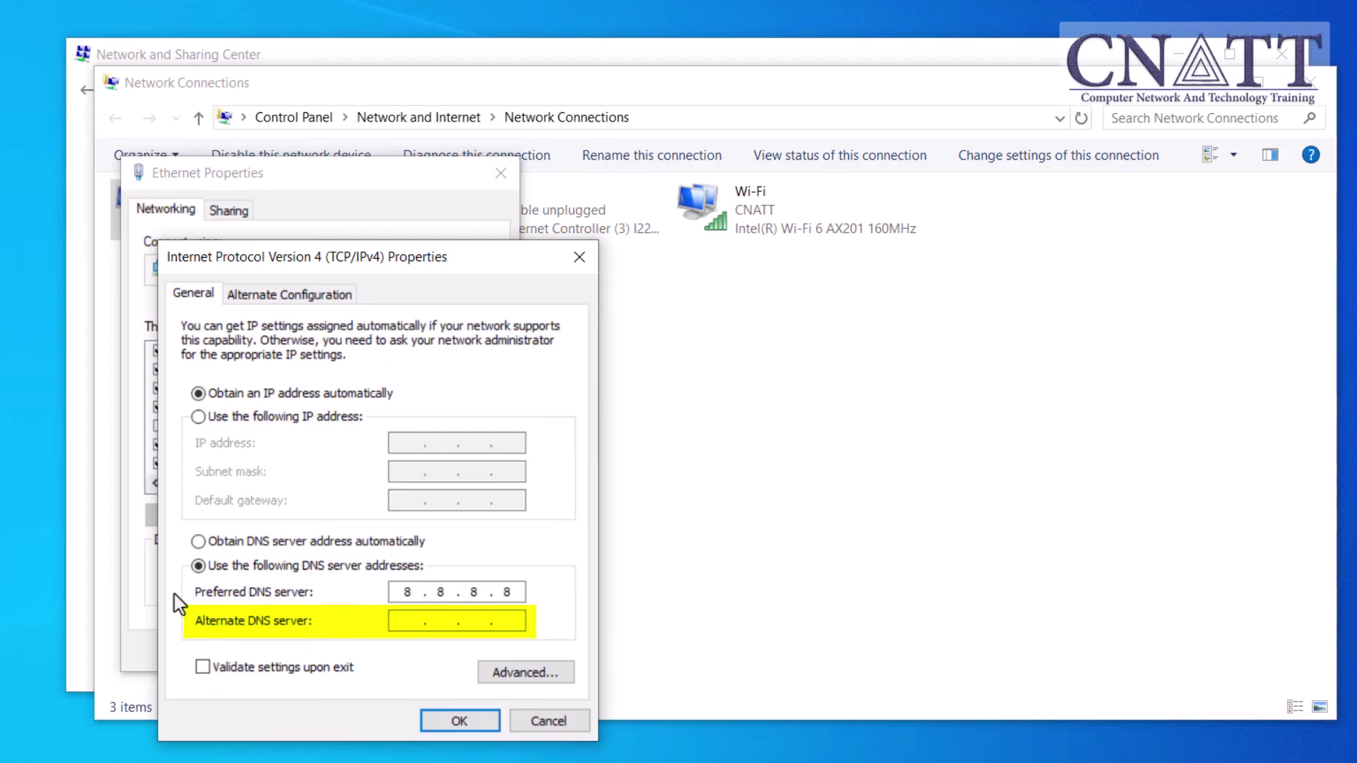
type("8.8.")
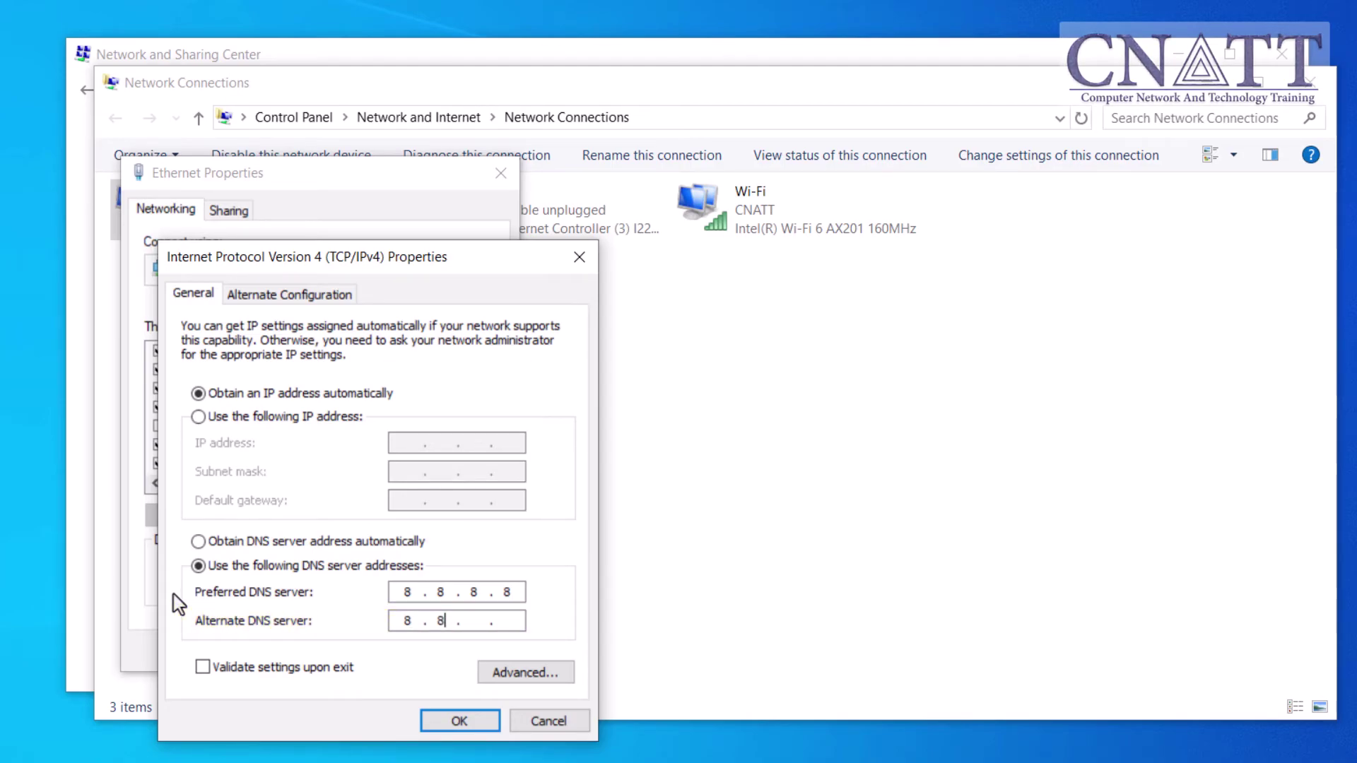
type(".4")
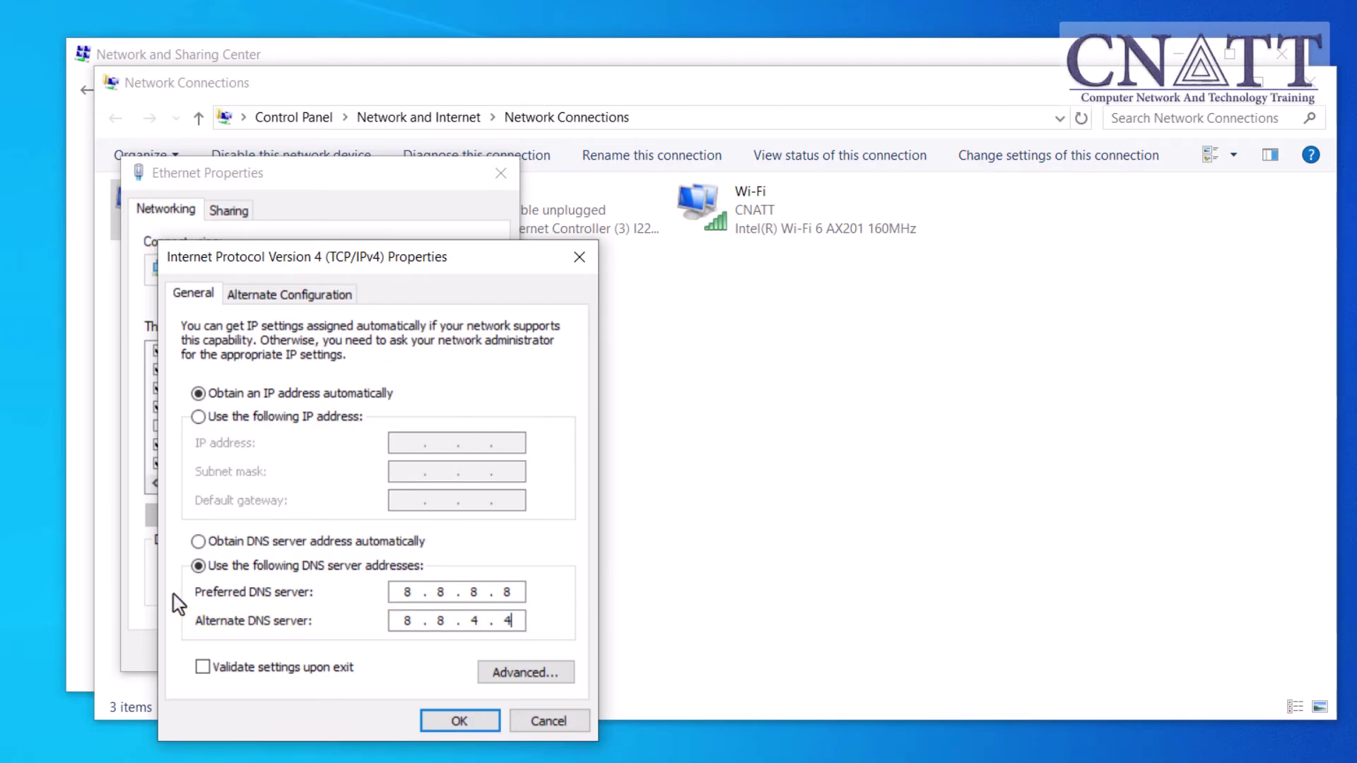
Save the IPv4 DNS change and open the Ethernet adapter's TCP/IPv6 properties
left_click(452, 725)
left_click(382, 654)
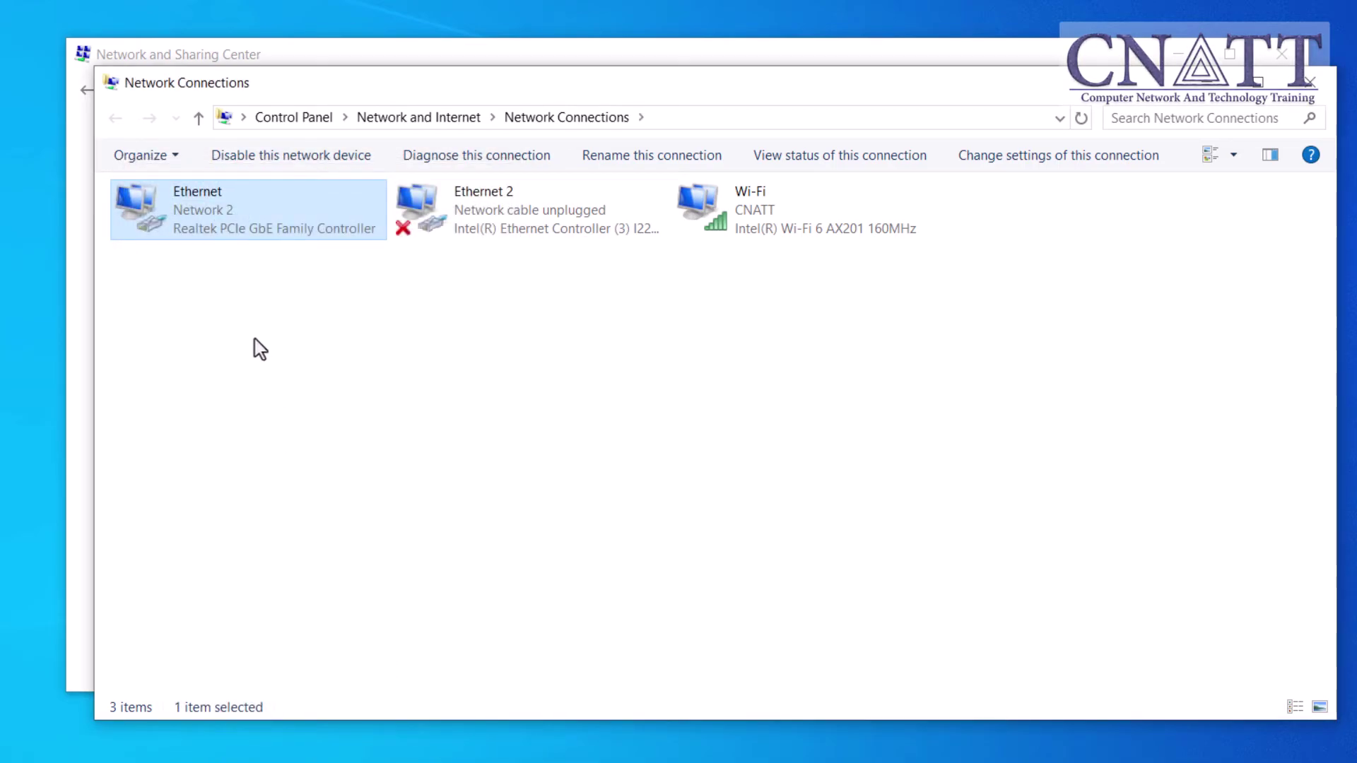
right_click(219, 224)
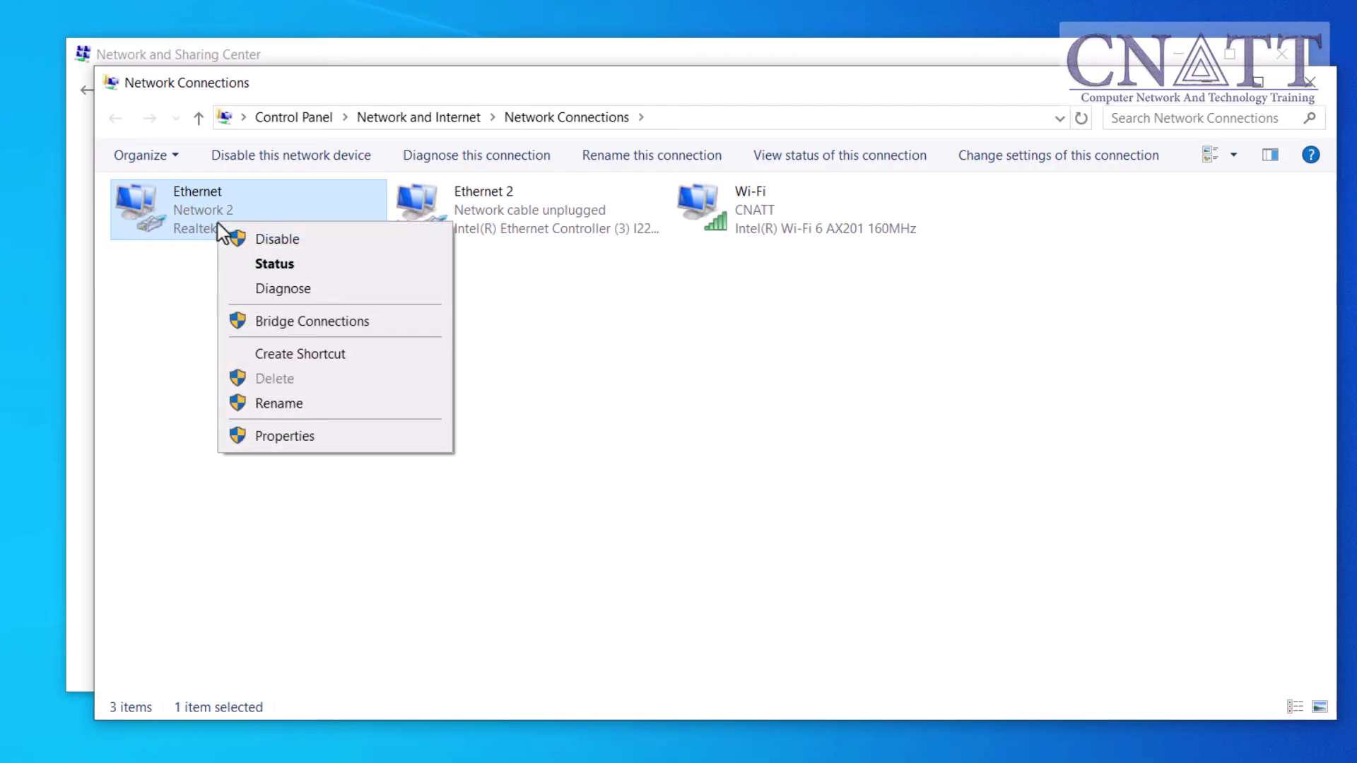
left_click(398, 447)
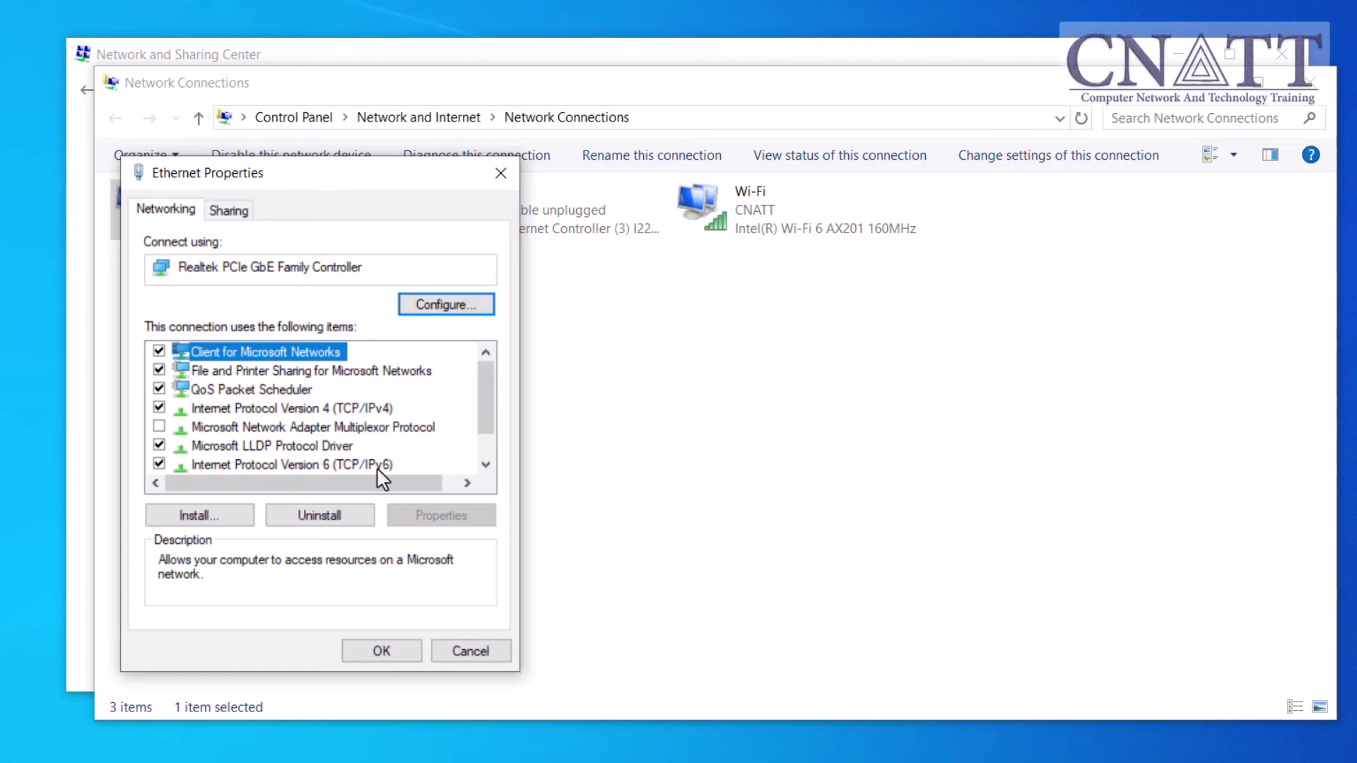
left_click(377, 468)
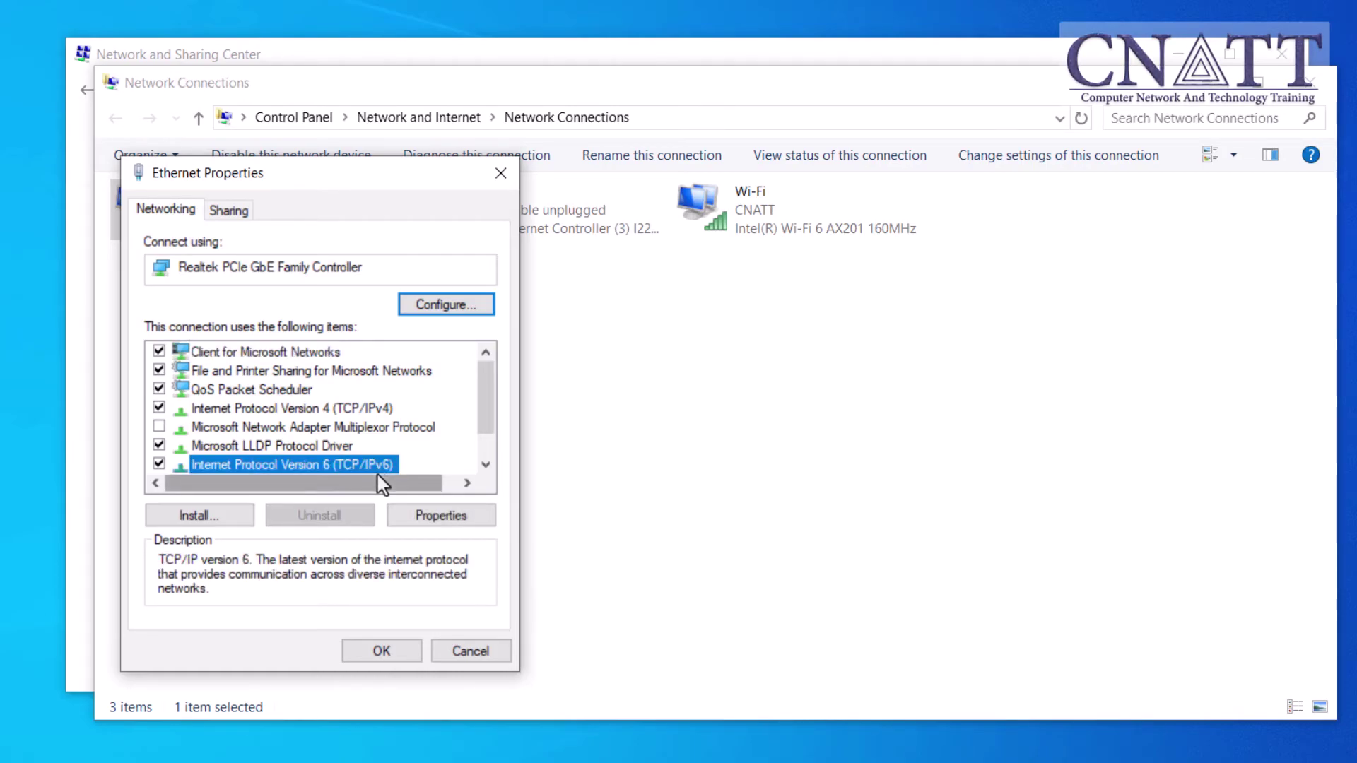
left_click(464, 526)
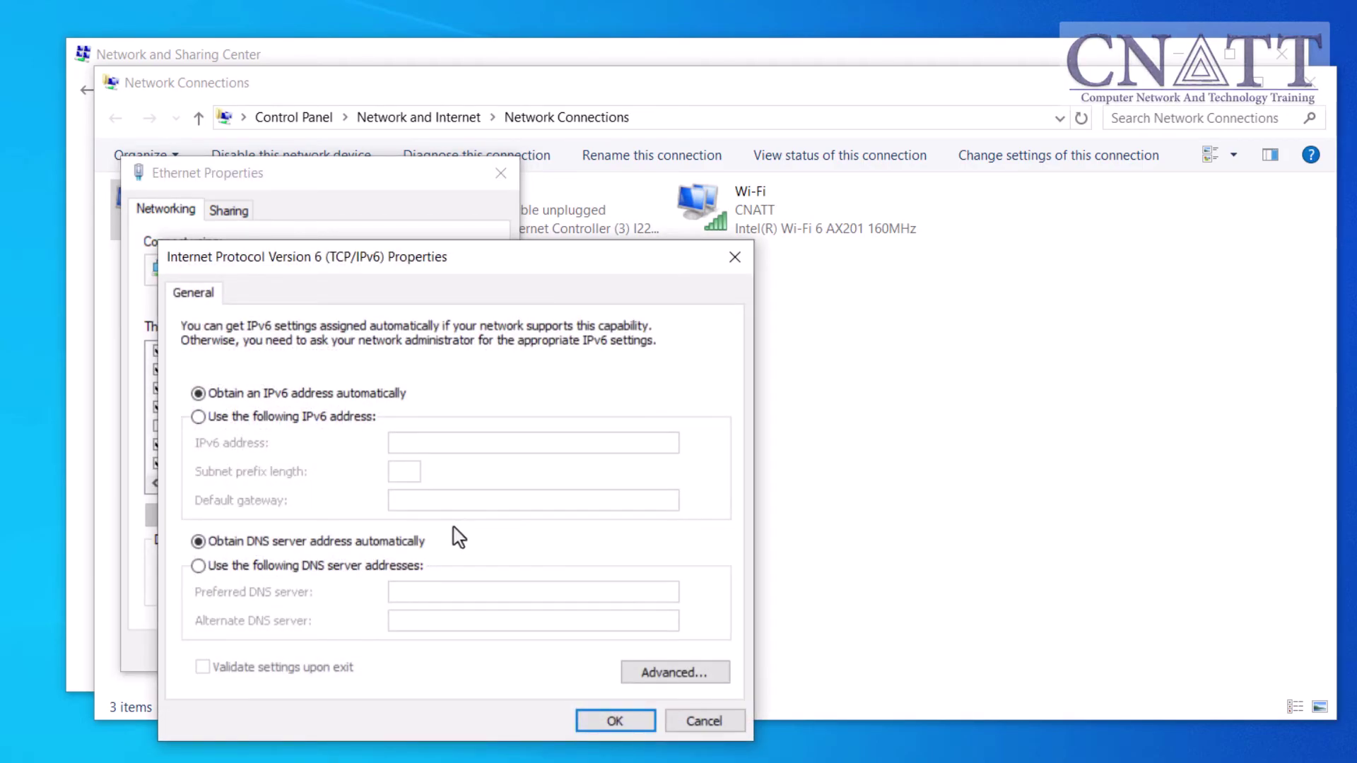
Set manual IPv6 DNS servers 2001:4860:4860::8888 and 2001:4860:4860::8844
left_click(202, 568)
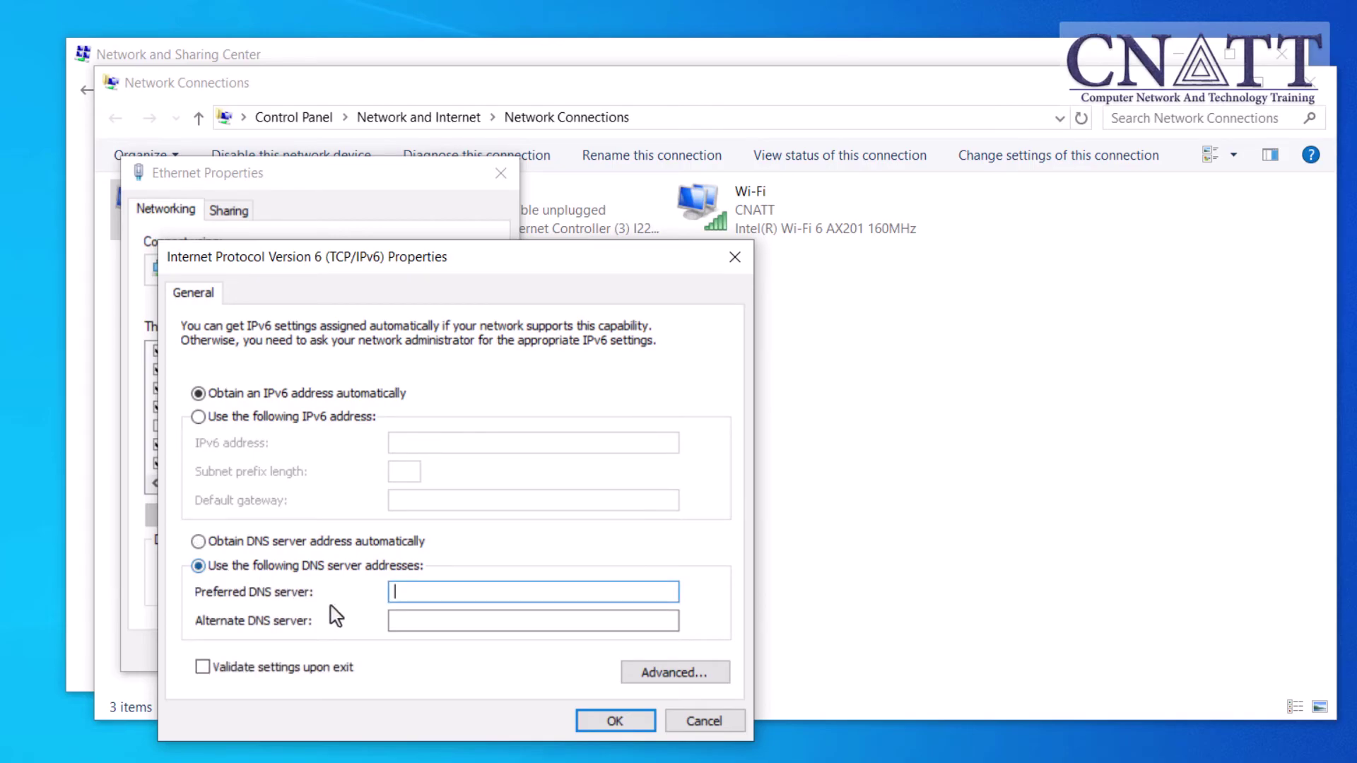
type("2001")
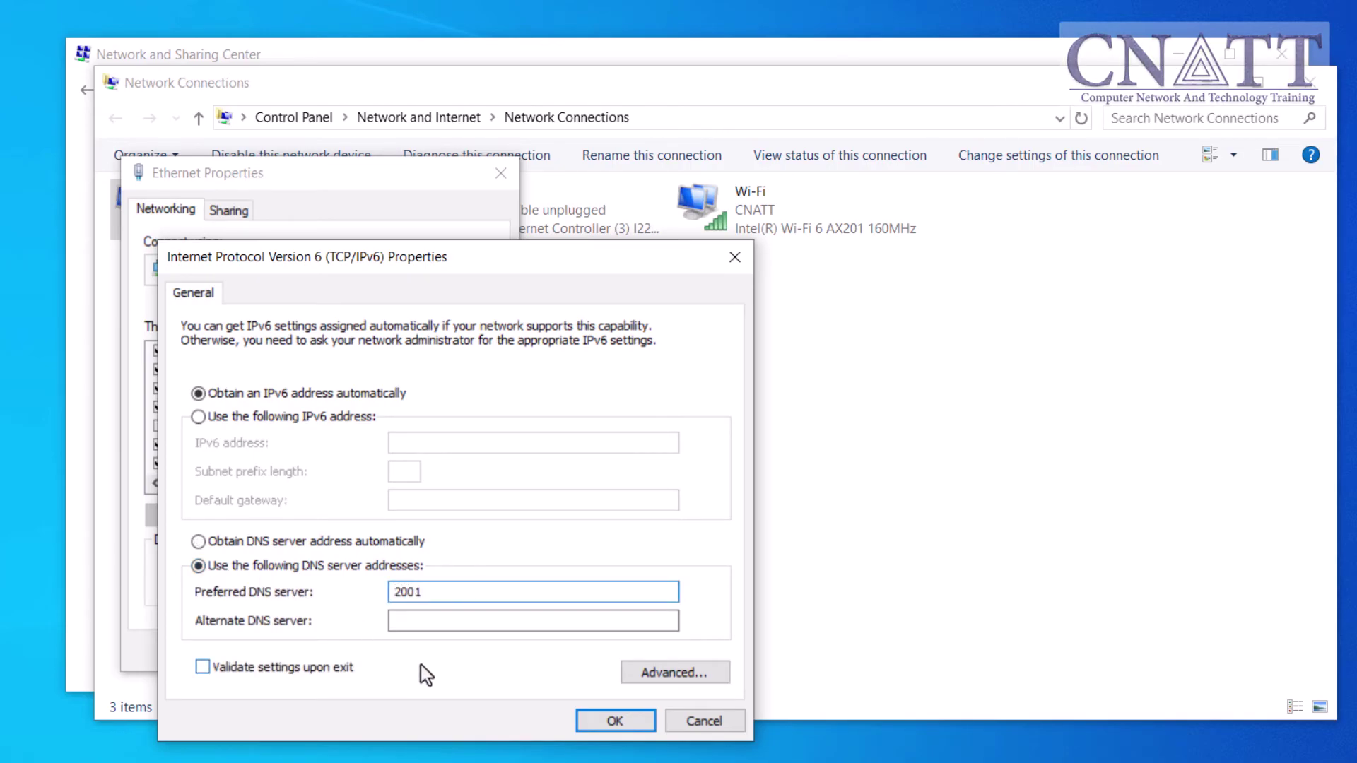
type(":4860:486")
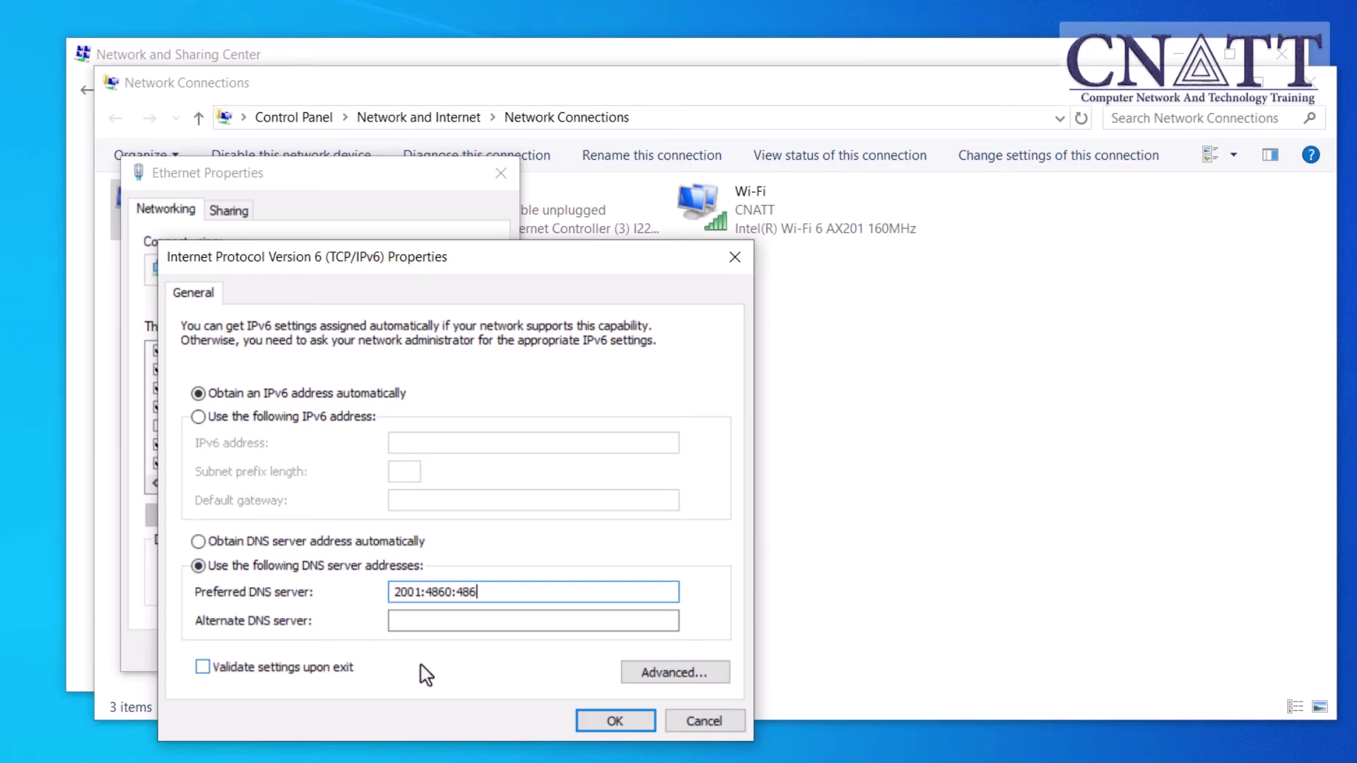
type("0::8888")
key("Tab")
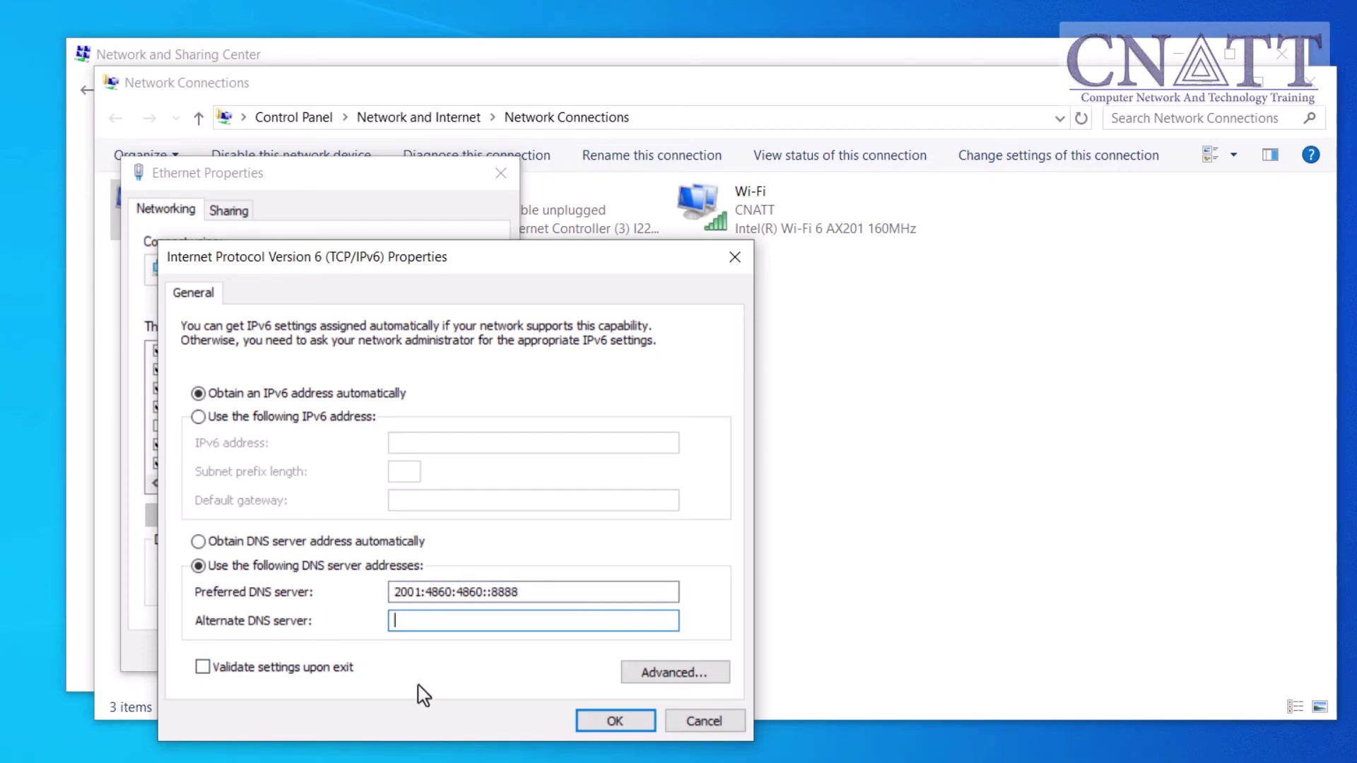
type("2001:48604")
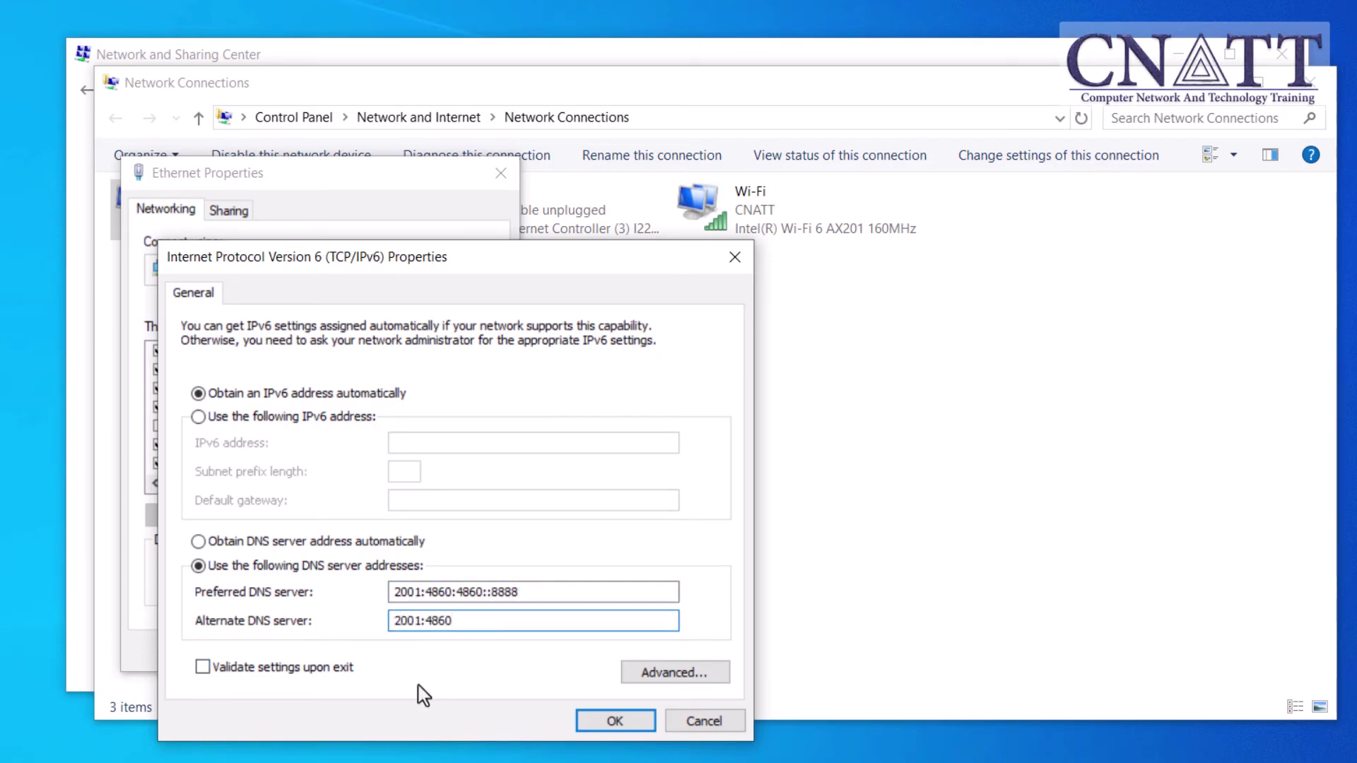
type(":4860::8844")
Save the IPv6 DNS change and confirm both DNS server pairs in Ethernet connection details
left_click(600, 724)
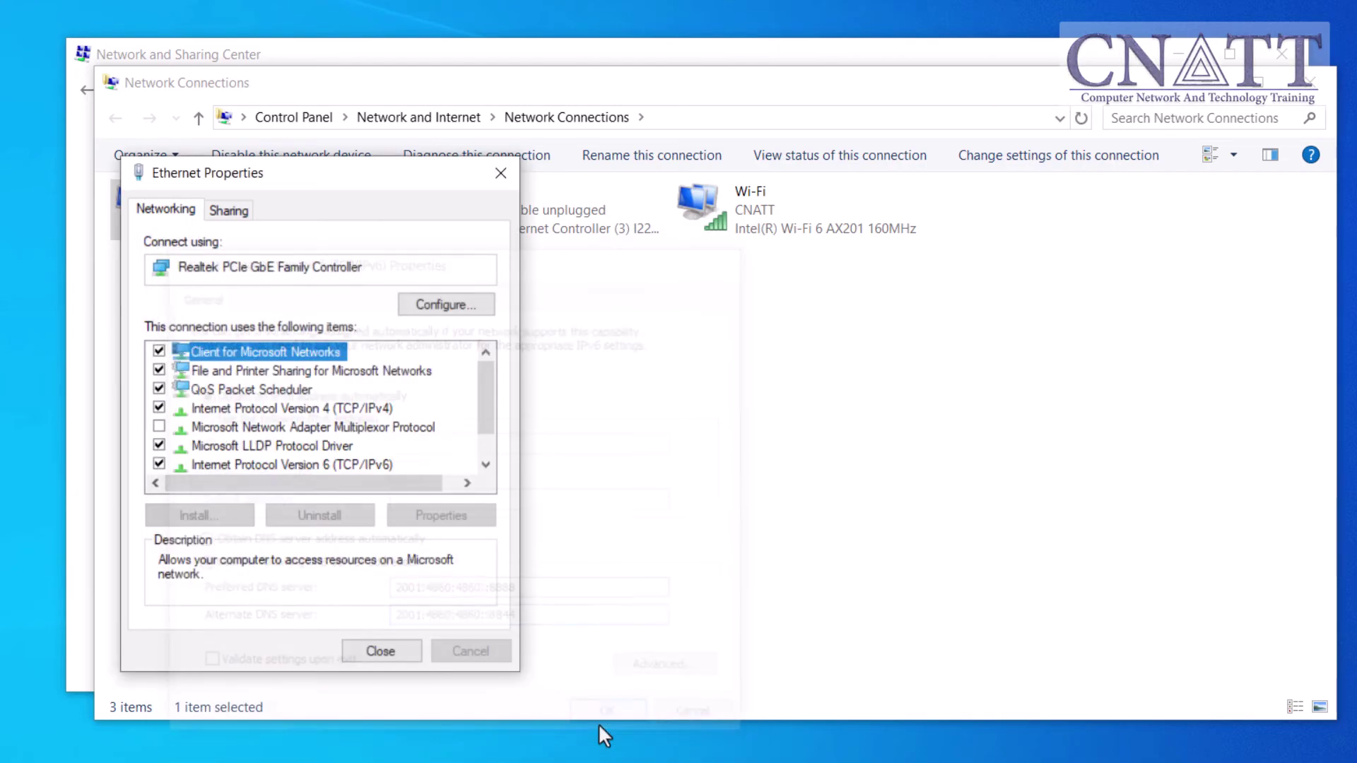
left_click(401, 651)
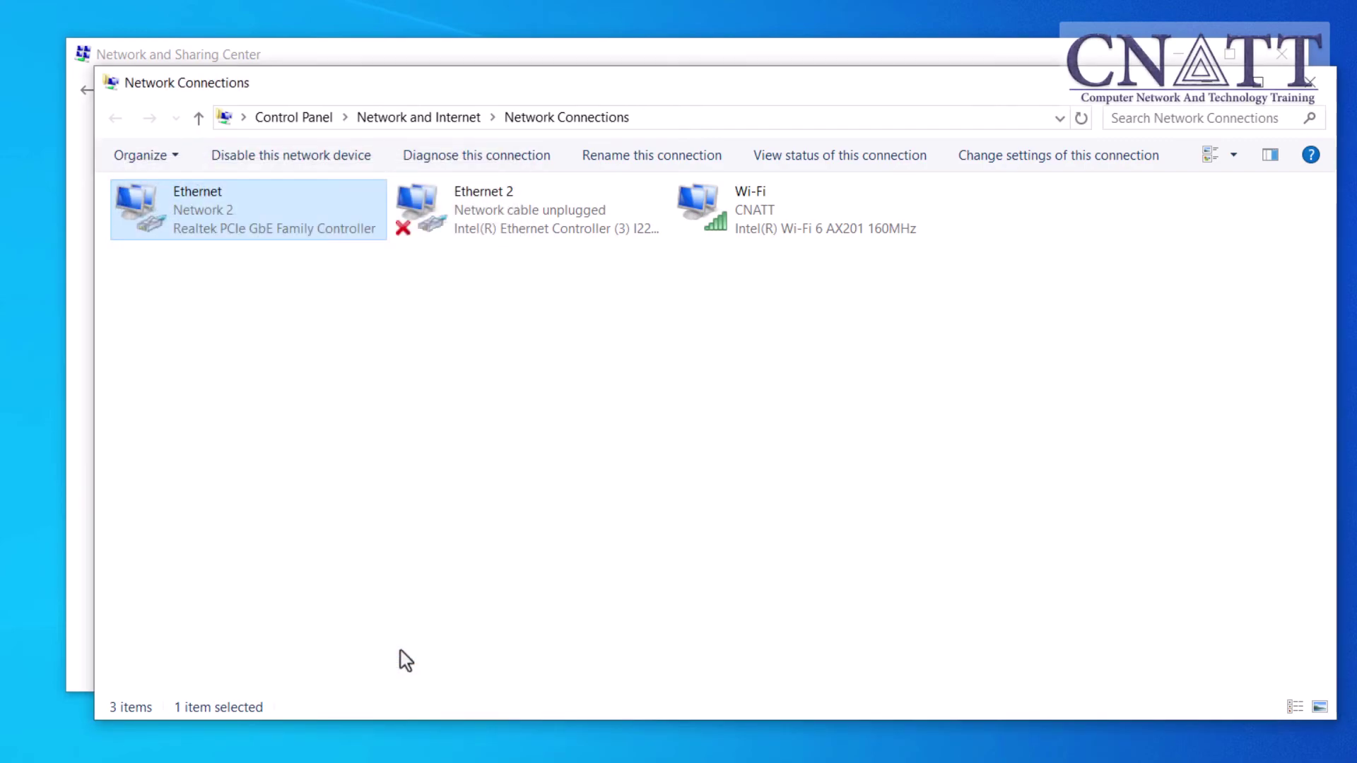
right_click(258, 223)
left_click(367, 269)
left_click(584, 362)
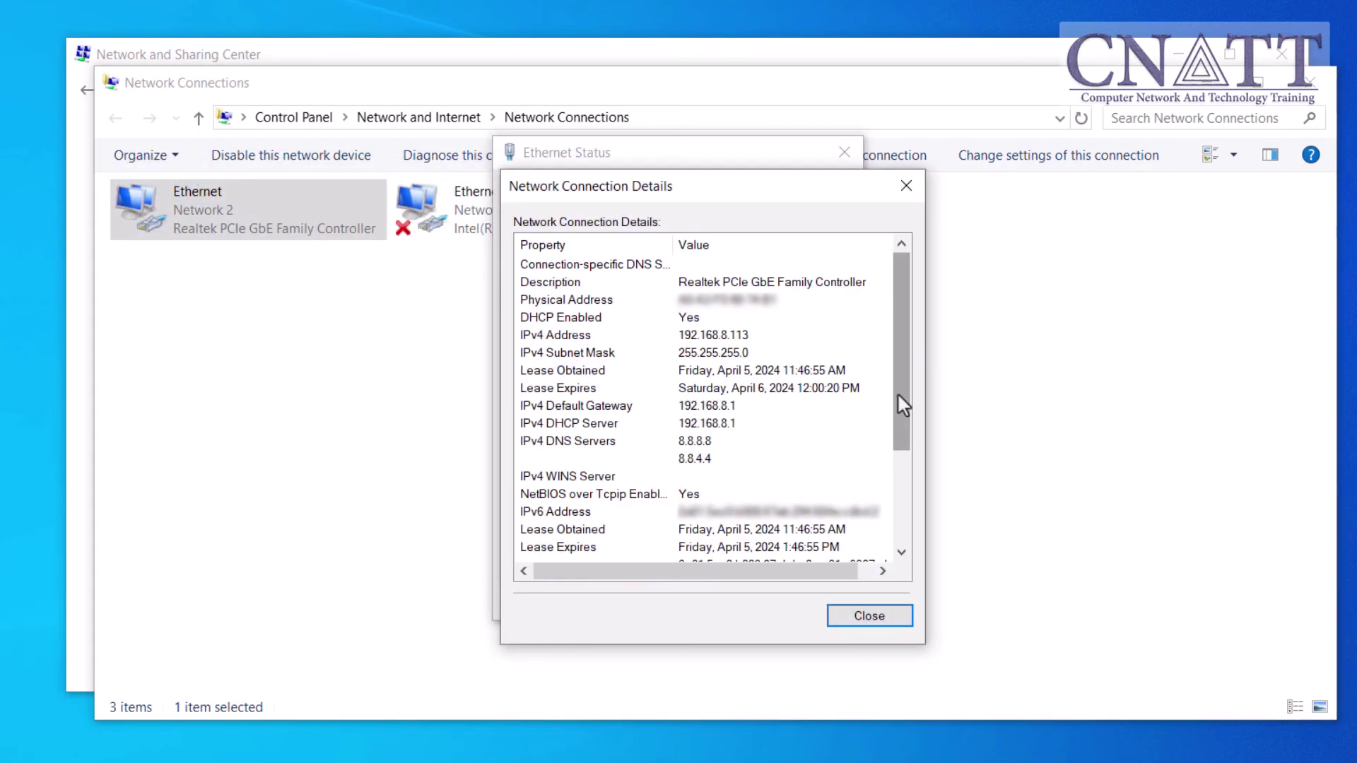
scroll(897, 393, "down", 3)
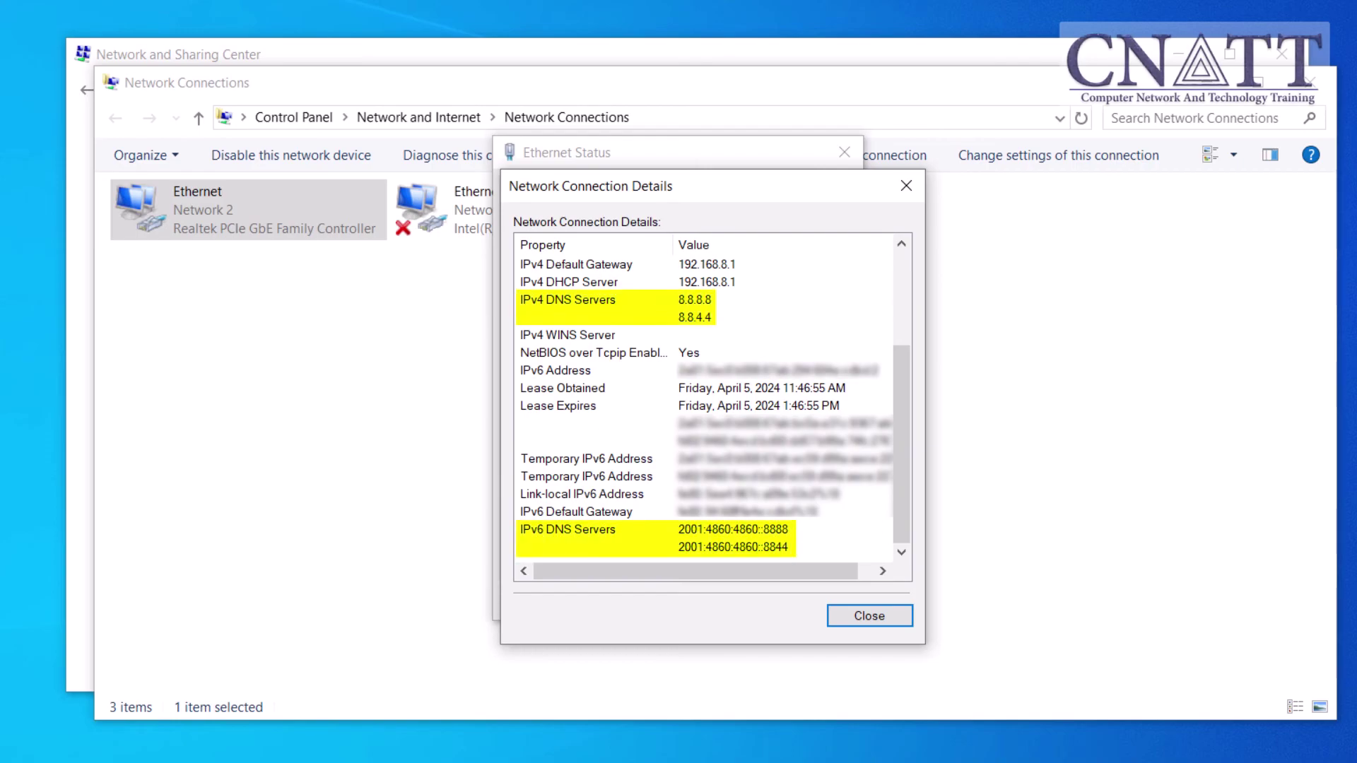